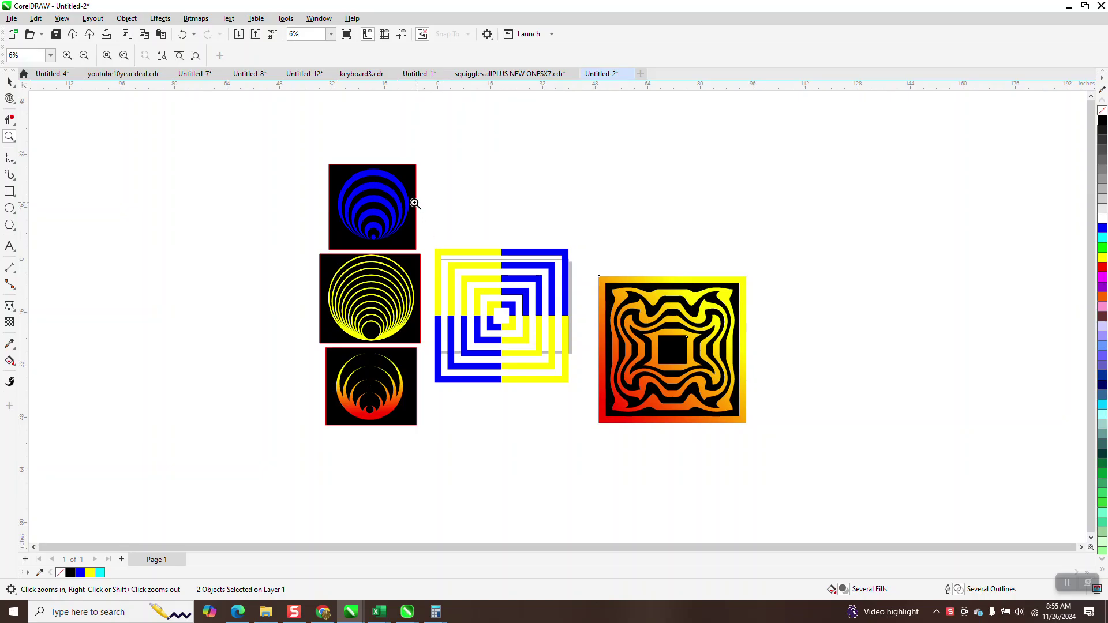
# Draw a circle about 48.3 inches across beside the circular designs and apply an inside contour with 10 steps and a 1.0-inch offset.
pyautogui.click(10, 208)
pyautogui.moveTo(282, 232); pyautogui.dragTo(124, 391)
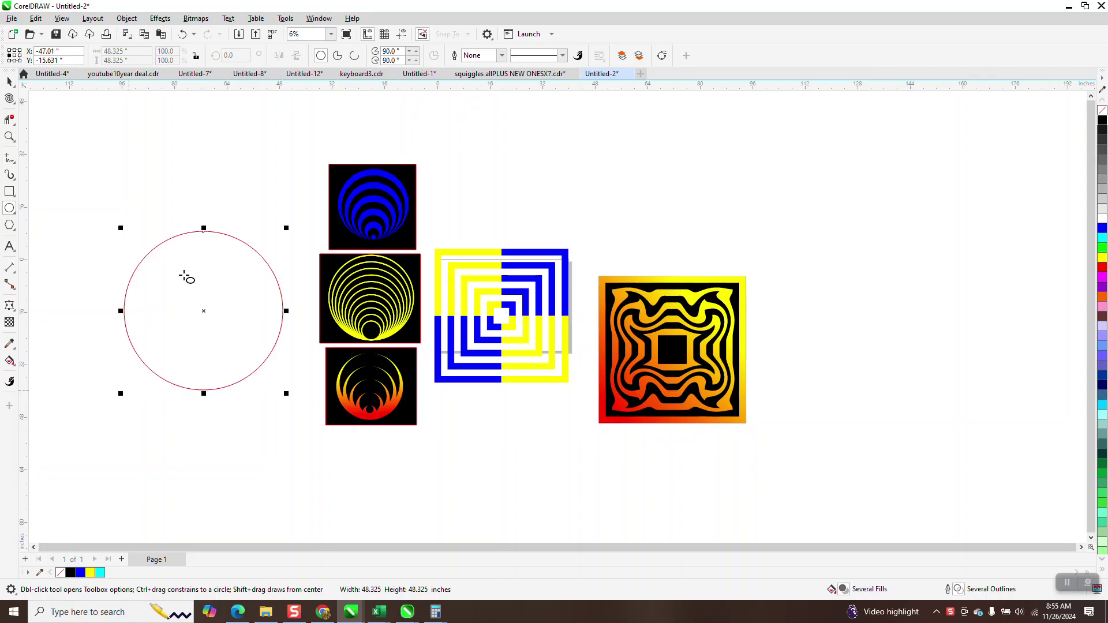
pyautogui.click(161, 21)
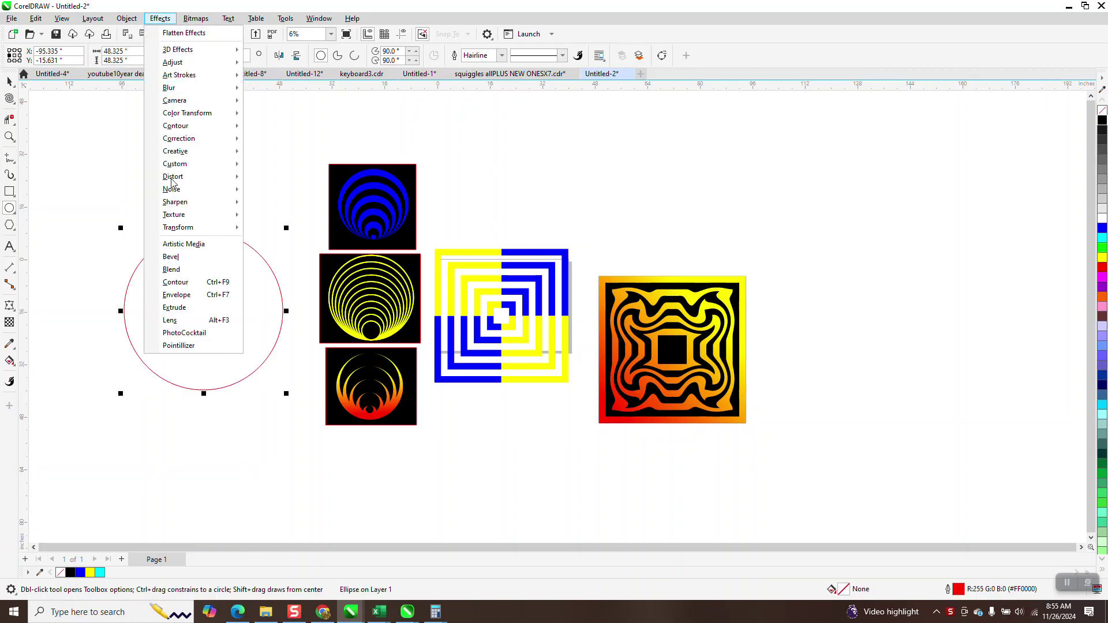
pyautogui.click(175, 282)
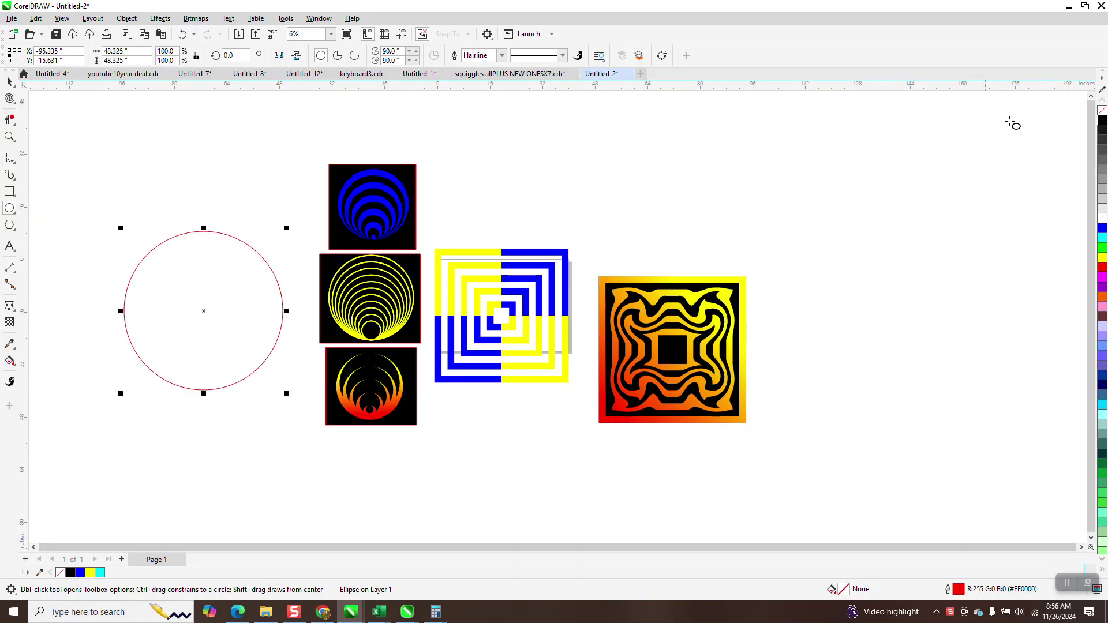
pyautogui.click(989, 396)
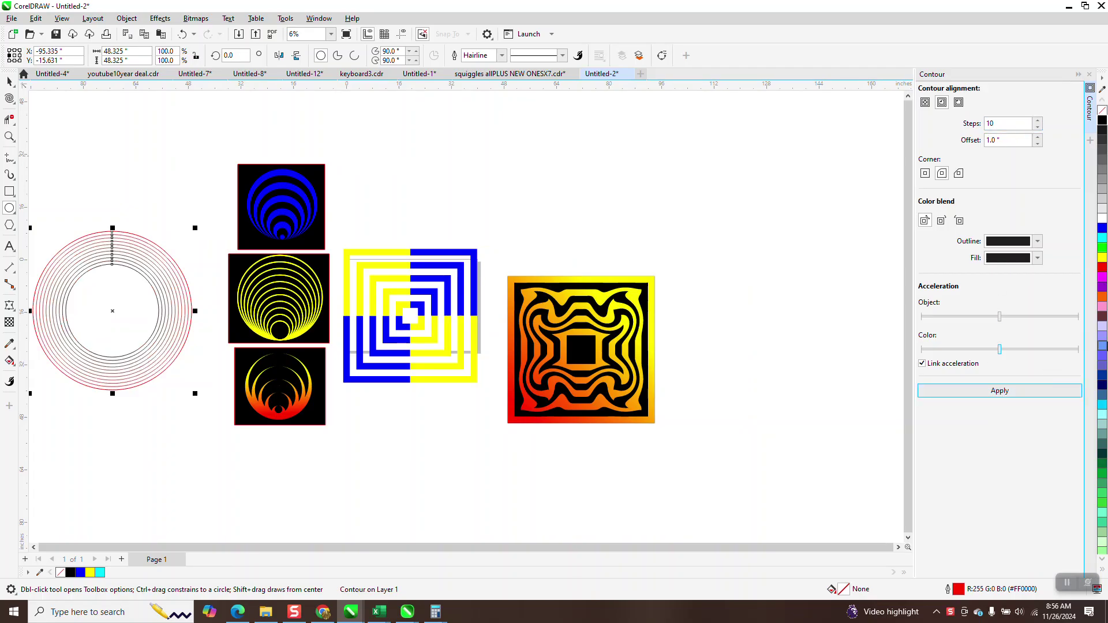
# Break the circle's contour apart and ungroup it into separate circles.
pyautogui.click(9, 82)
pyautogui.scroll(-1, 225, 225)
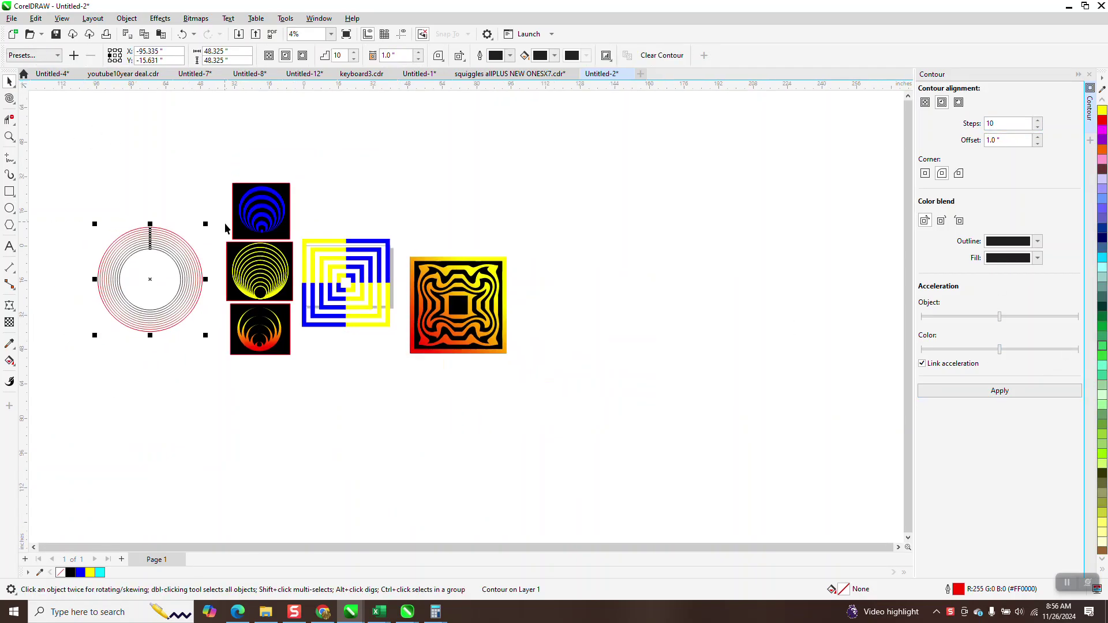
pyautogui.moveTo(83, 202); pyautogui.dragTo(219, 343)
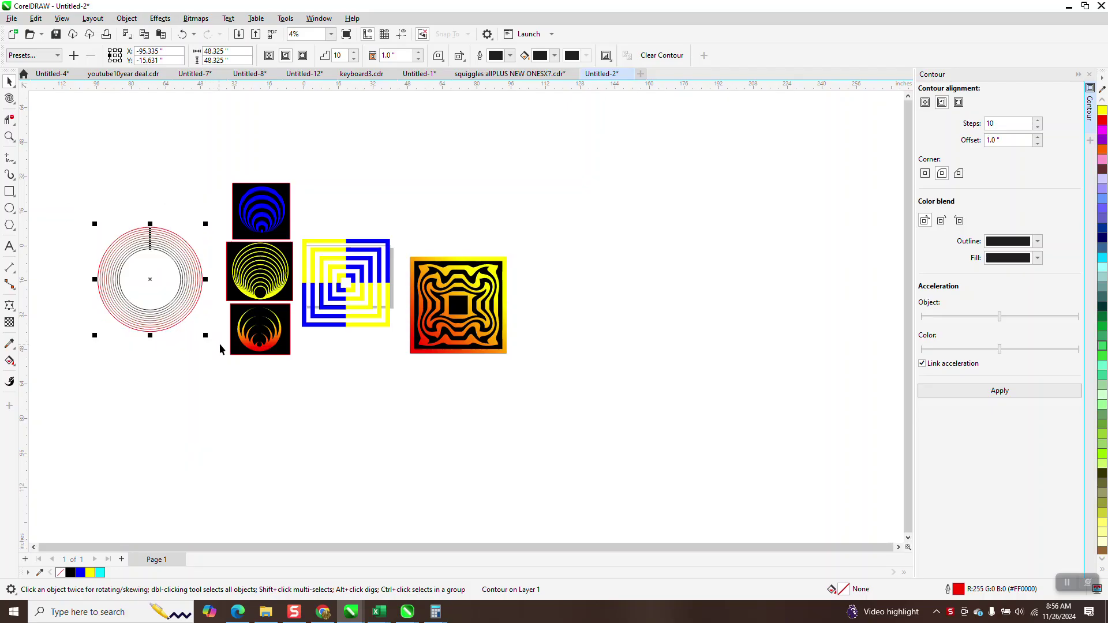
pyautogui.click(127, 19)
pyautogui.click(169, 289)
pyautogui.moveTo(82, 199); pyautogui.dragTo(208, 348)
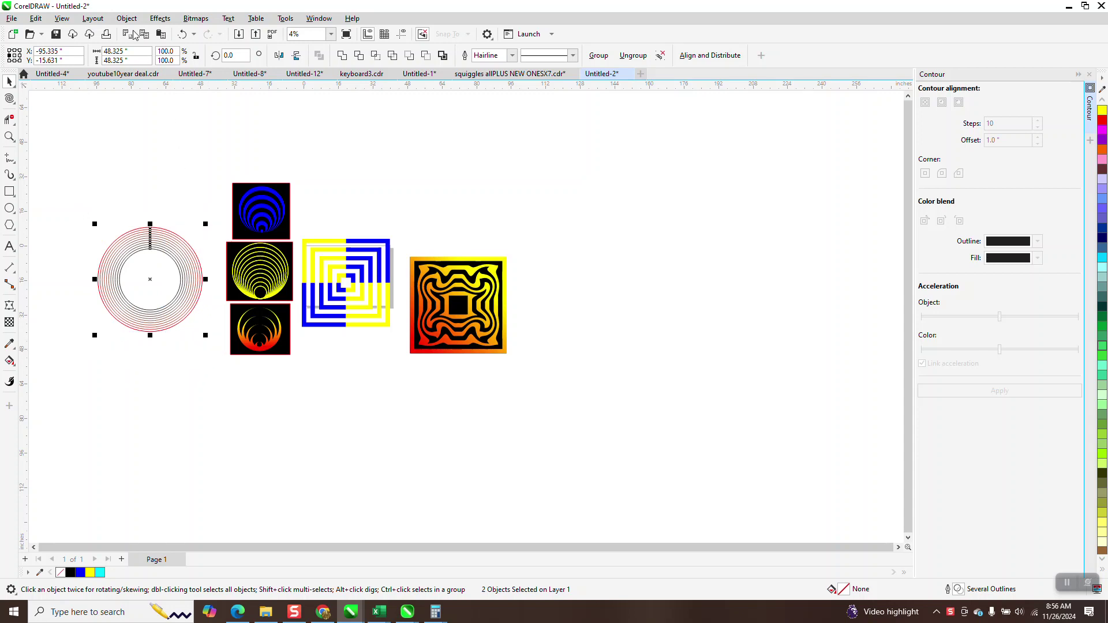
pyautogui.click(126, 18)
pyautogui.moveTo(159, 217)
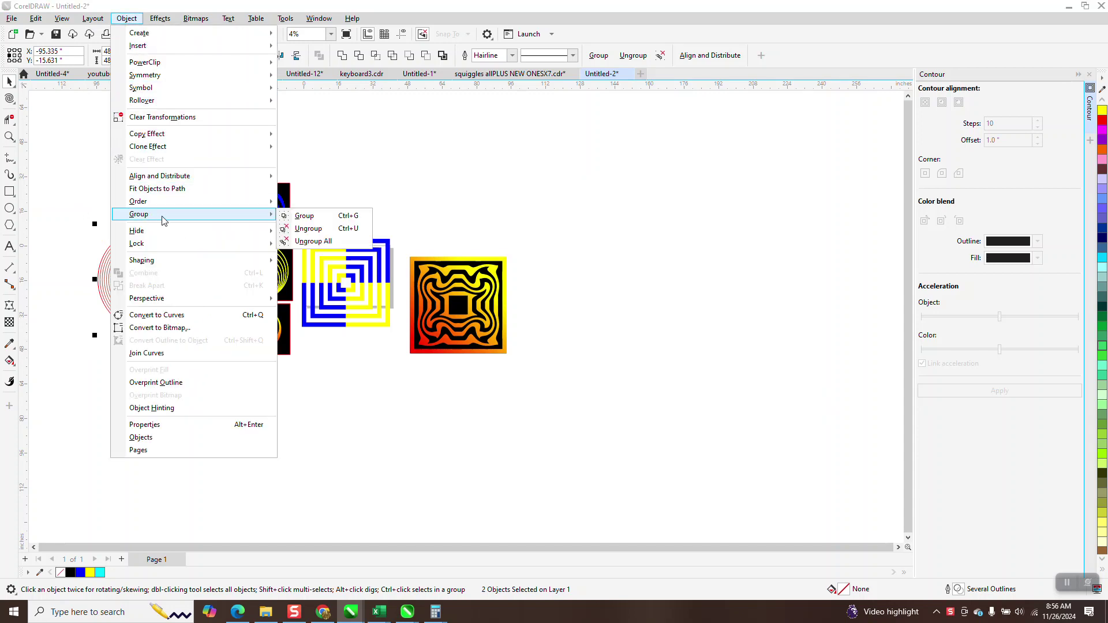
pyautogui.click(308, 229)
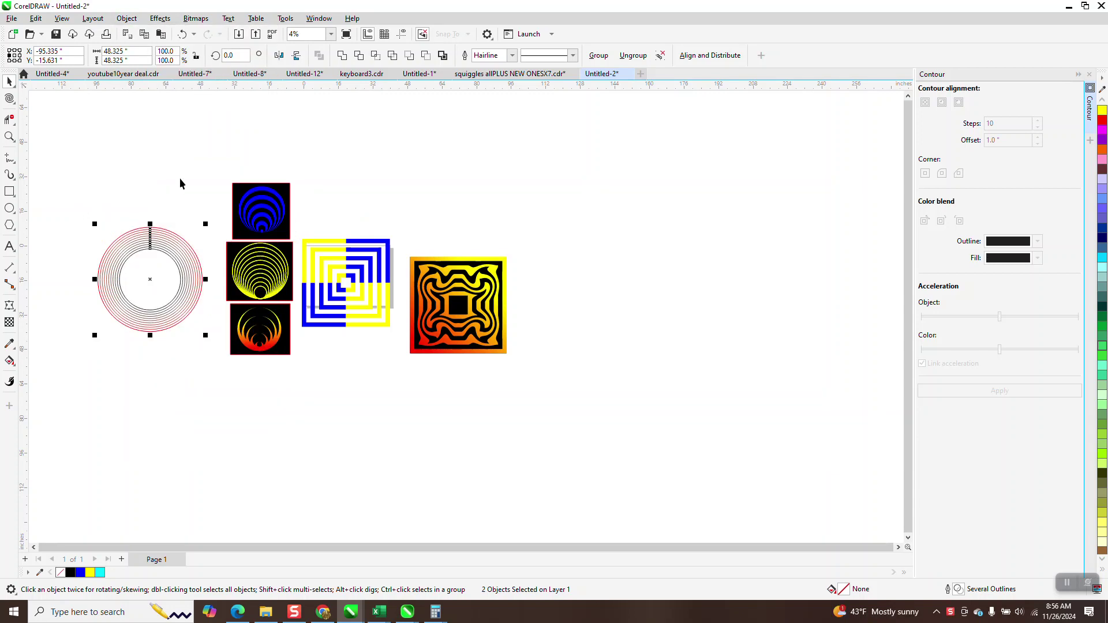
# Select all the concentric circles and align them to their common bottom edge.
pyautogui.click(9, 137)
pyautogui.moveTo(54, 194); pyautogui.dragTo(216, 346)
pyautogui.press('space')
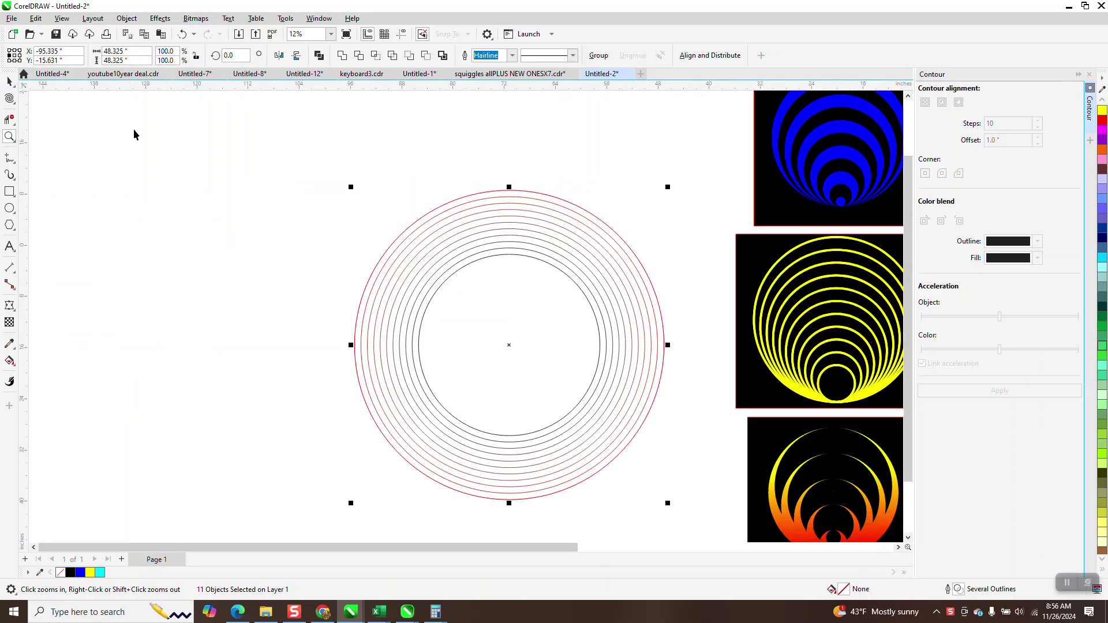
pyautogui.scroll(-1, 349, 182)
pyautogui.moveTo(334, 161); pyautogui.dragTo(577, 434)
pyautogui.press('b')
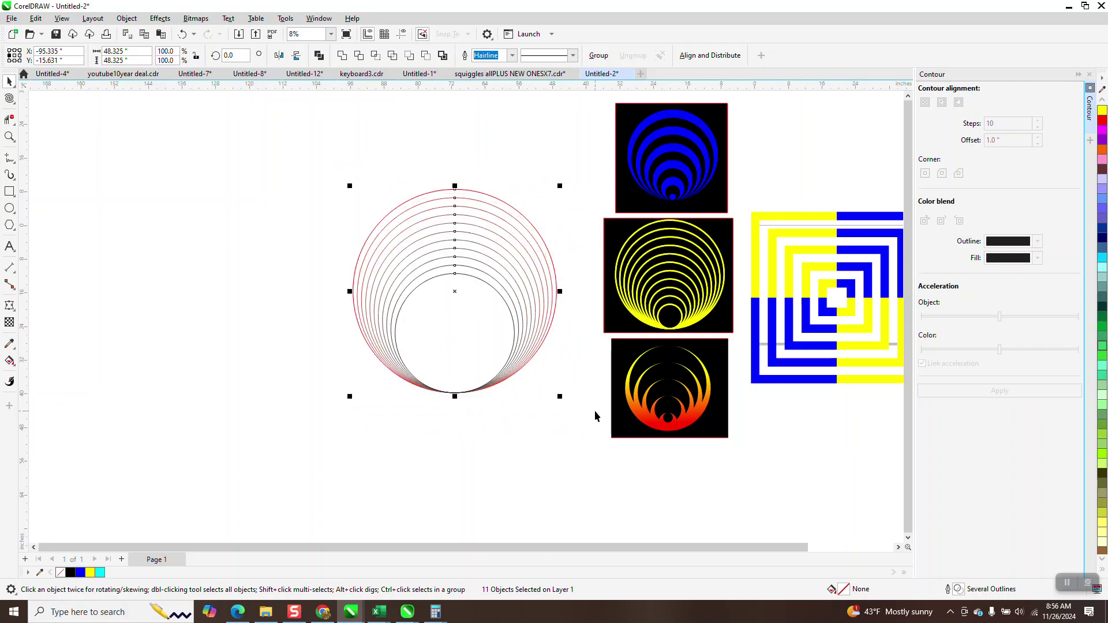
# Smart-fill every other ring and the innermost circle with cyan and no outline.
pyautogui.click(8, 359)
pyautogui.click(14, 364)
pyautogui.click(40, 376)
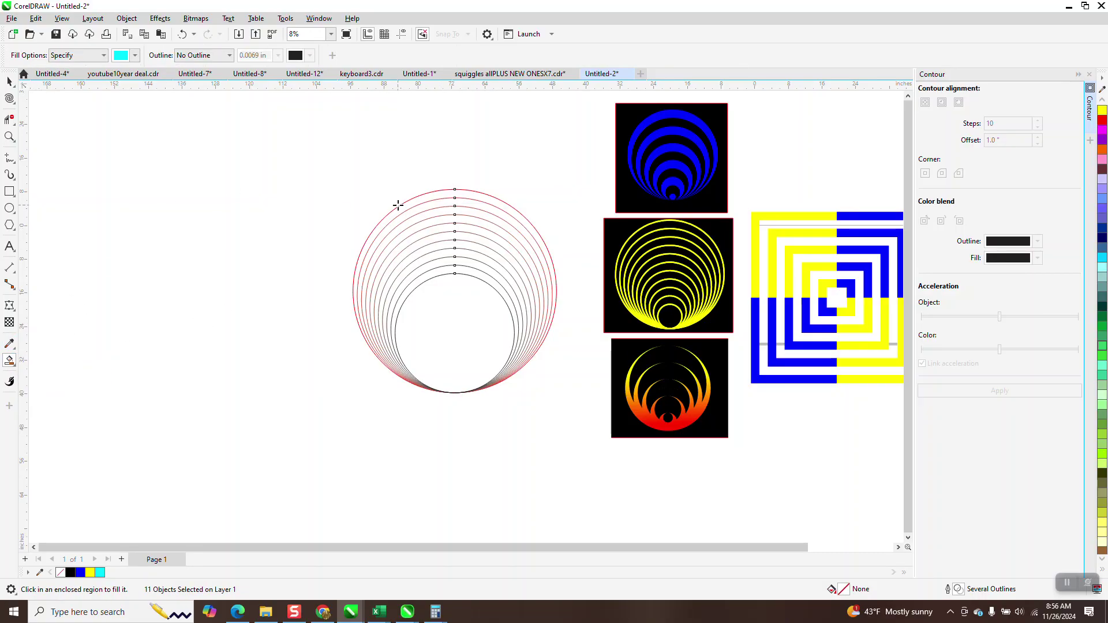
pyautogui.click(424, 202)
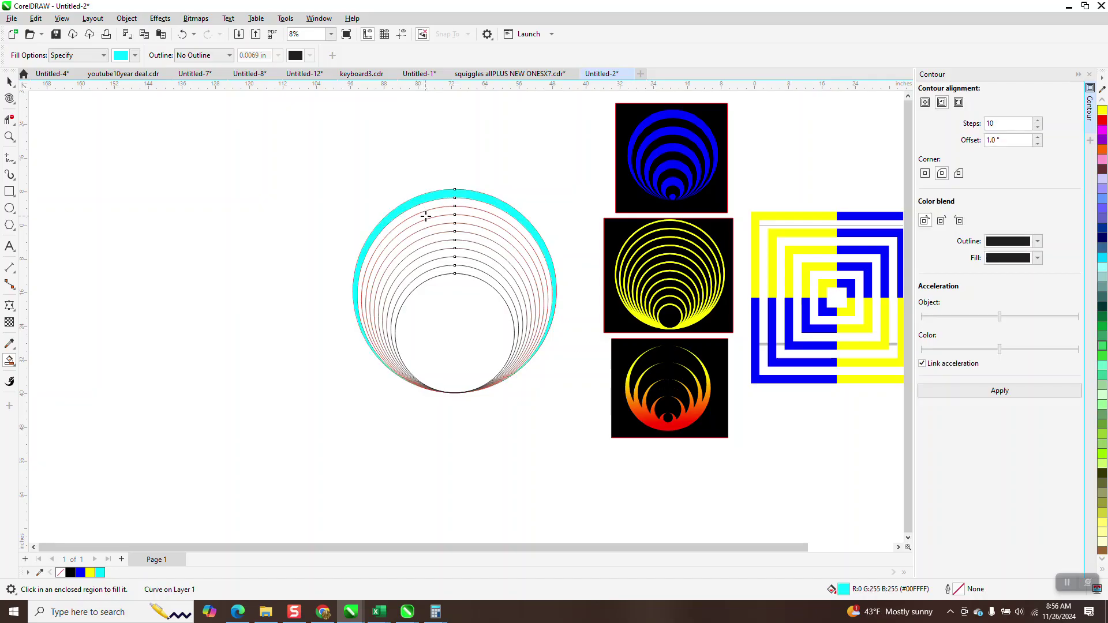
pyautogui.click(426, 216)
pyautogui.click(431, 228)
pyautogui.click(435, 244)
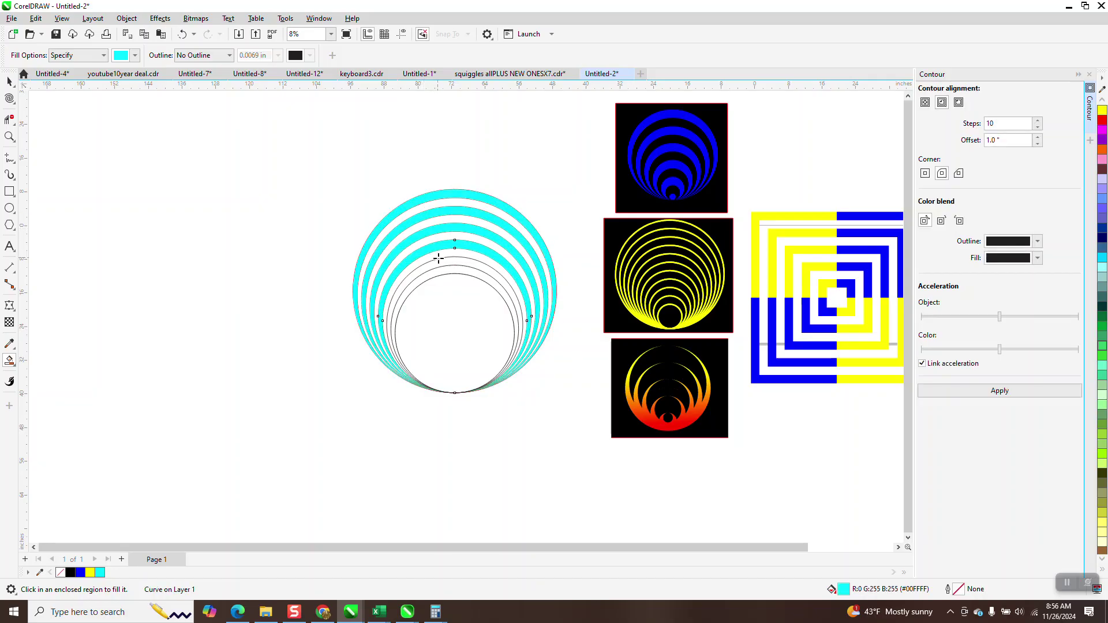
pyautogui.click(438, 260)
pyautogui.click(444, 286)
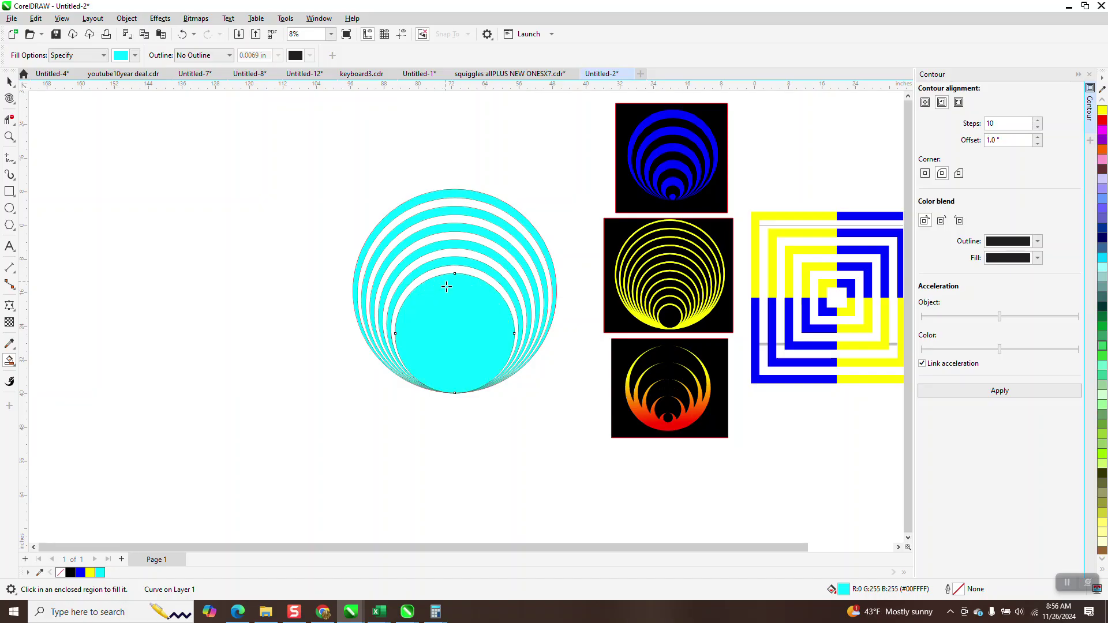
# Examine the blue-and-yellow concentric squares and the warped orange square design up close.
pyautogui.scroll(-1, 256, 243)
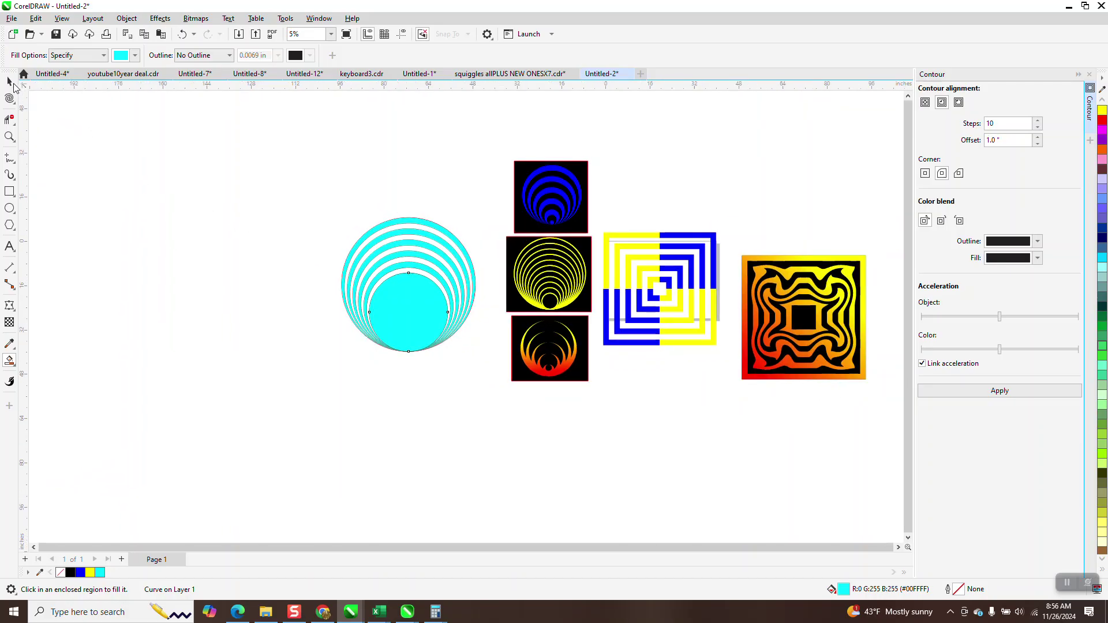
pyautogui.click(9, 81)
pyautogui.scroll(-1, 304, 261)
pyautogui.click(9, 136)
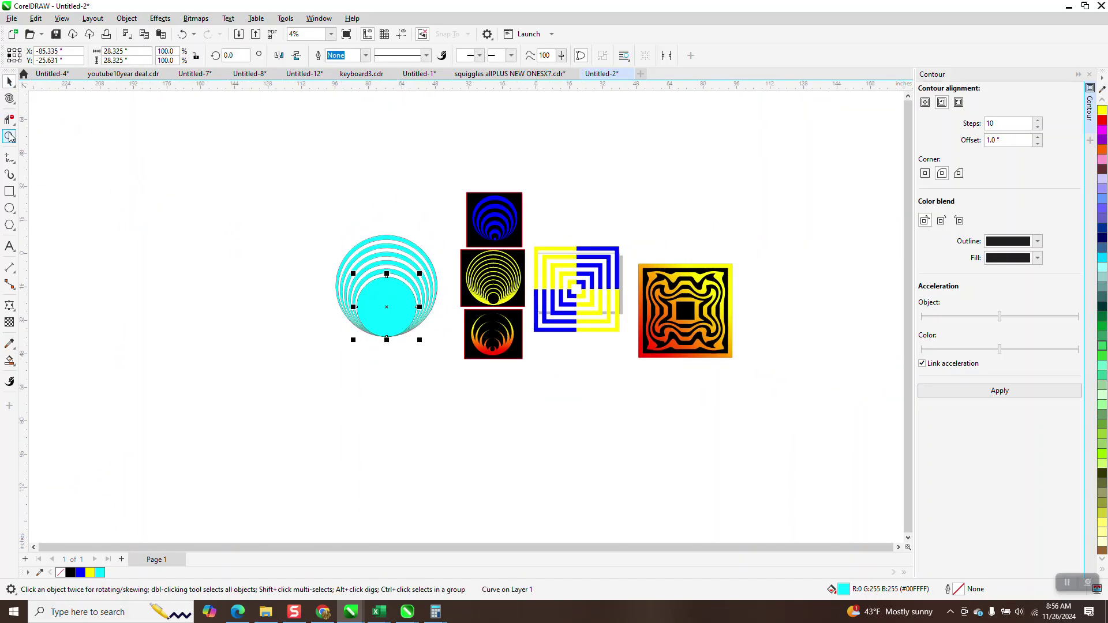
pyautogui.moveTo(532, 245); pyautogui.dragTo(724, 357)
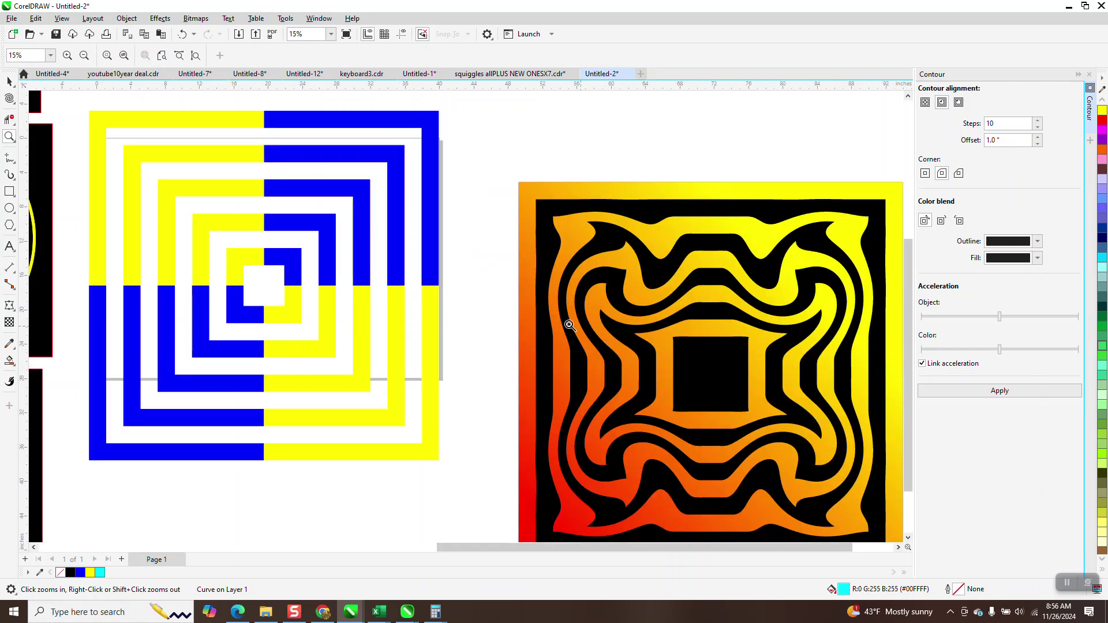
pyautogui.scroll(-4, 530, 237)
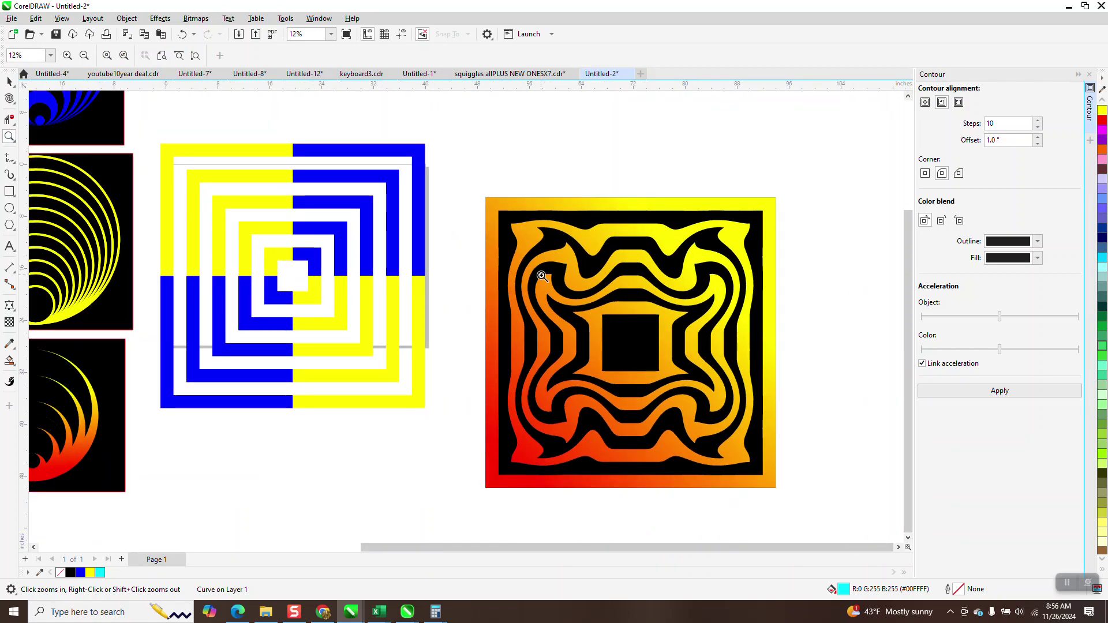
pyautogui.scroll(-1, 536, 239)
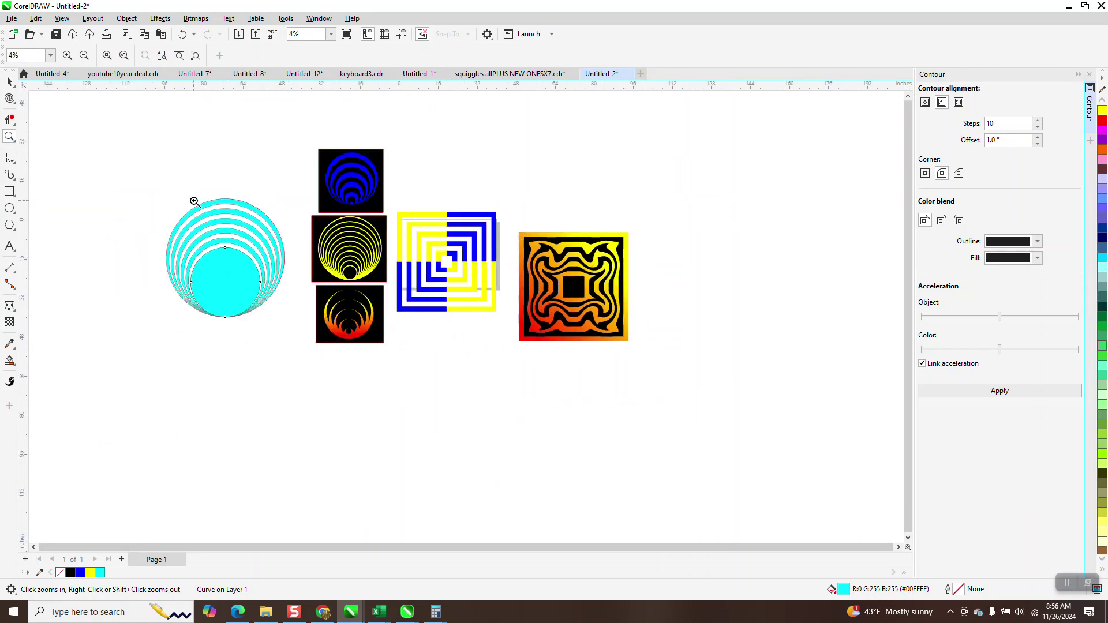
# Draw a square about 44 inches wide in the empty area beyond the warped orange design.
pyautogui.click(11, 191)
pyautogui.moveTo(783, 251); pyautogui.dragTo(701, 341)
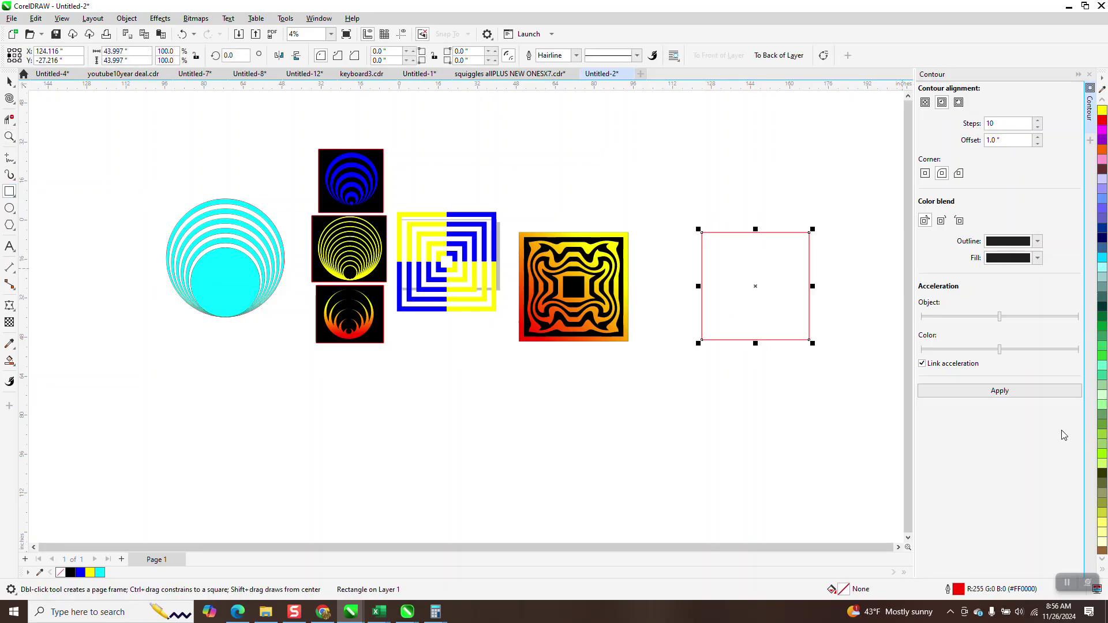
# Apply an inside contour with 10 steps and a 1.0-inch offset to the new square.
pyautogui.click(1009, 393)
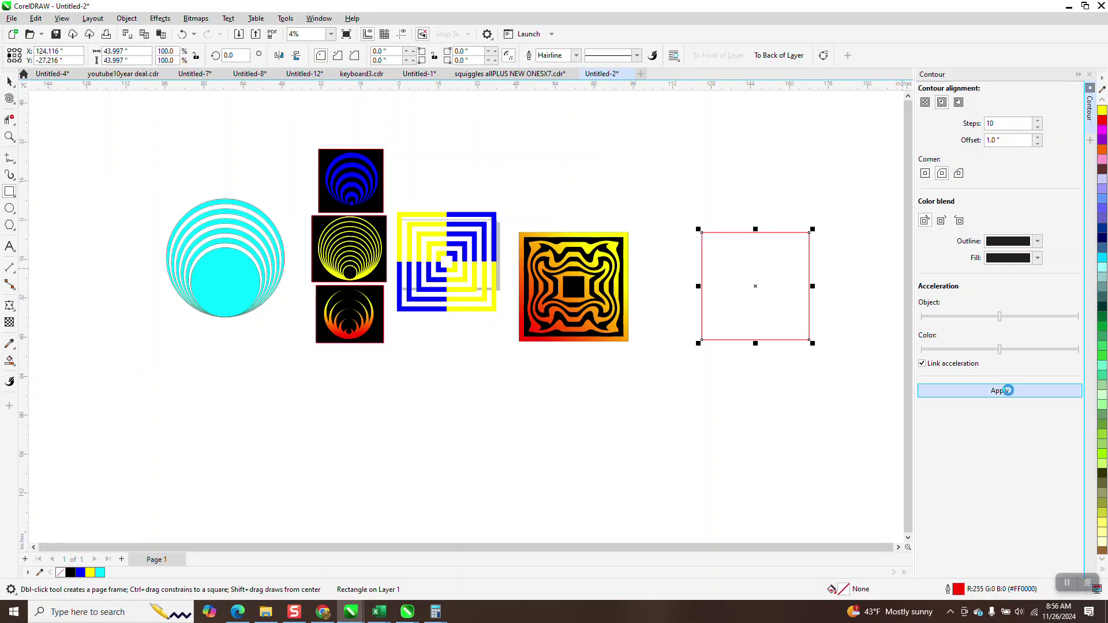
pyautogui.click(9, 137)
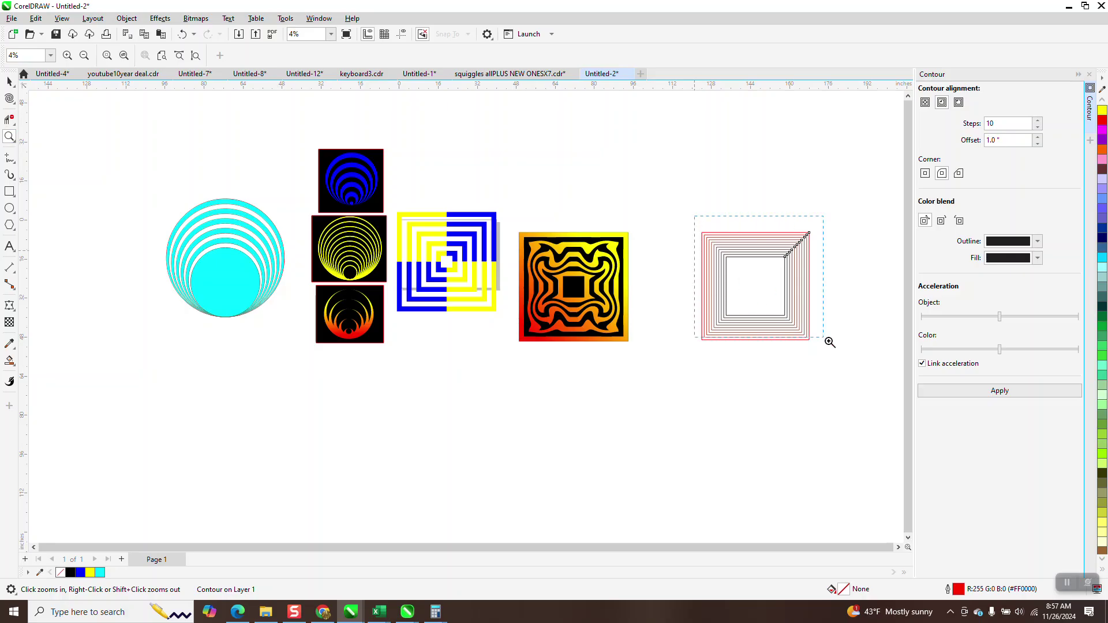
pyautogui.click(806, 329)
pyautogui.click(9, 81)
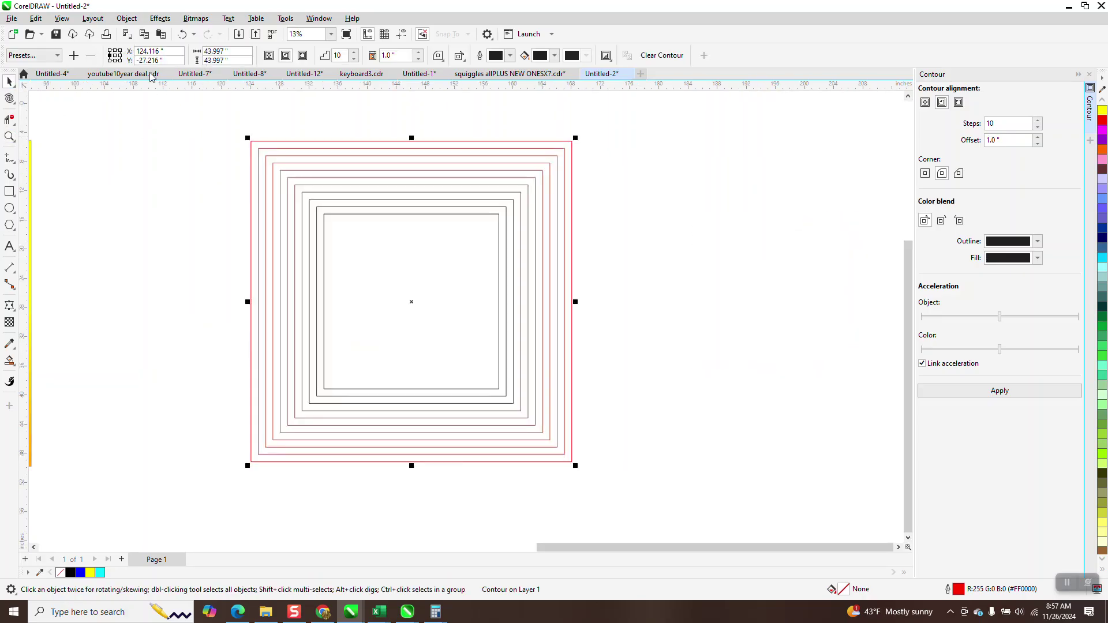
# Break the square's contour apart and ungroup it into separate squares.
pyautogui.click(127, 18)
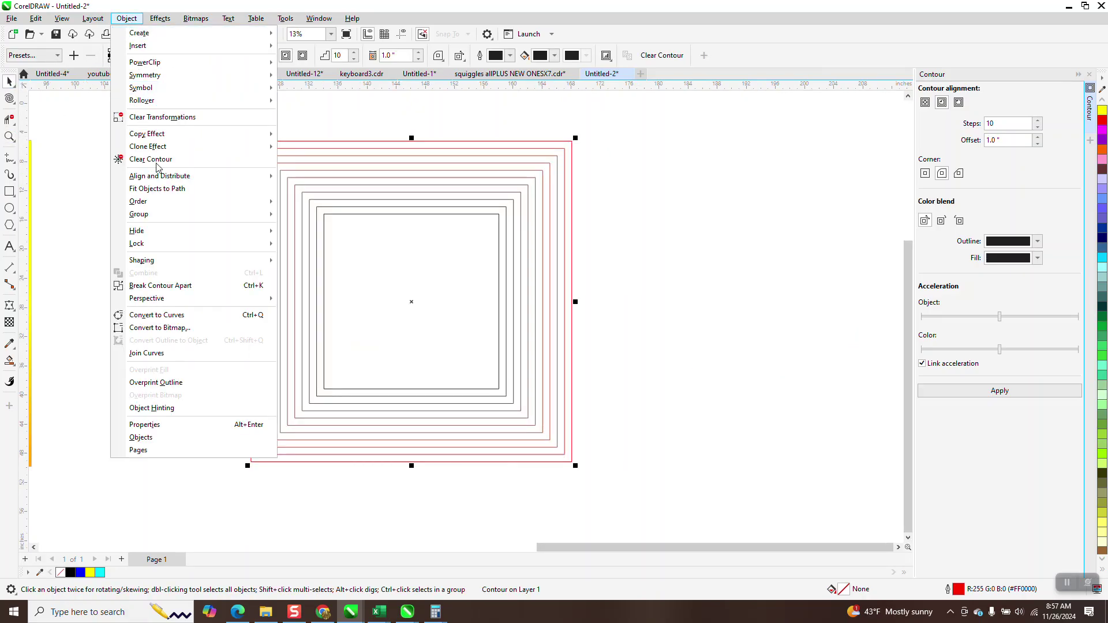
pyautogui.click(180, 285)
pyautogui.click(126, 18)
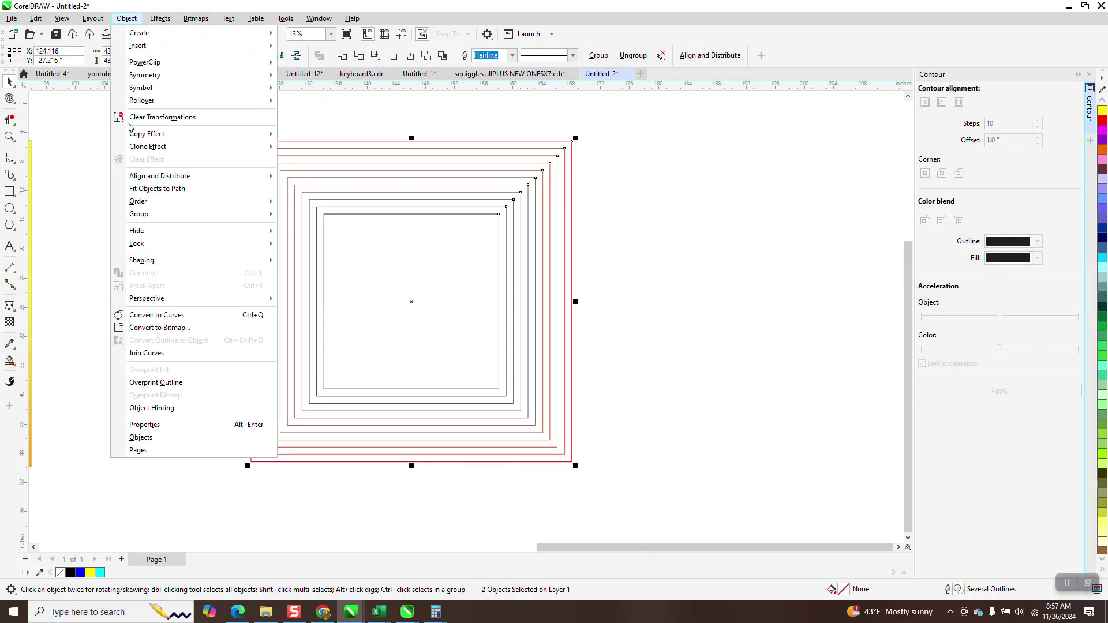
pyautogui.moveTo(147, 218)
pyautogui.click(297, 233)
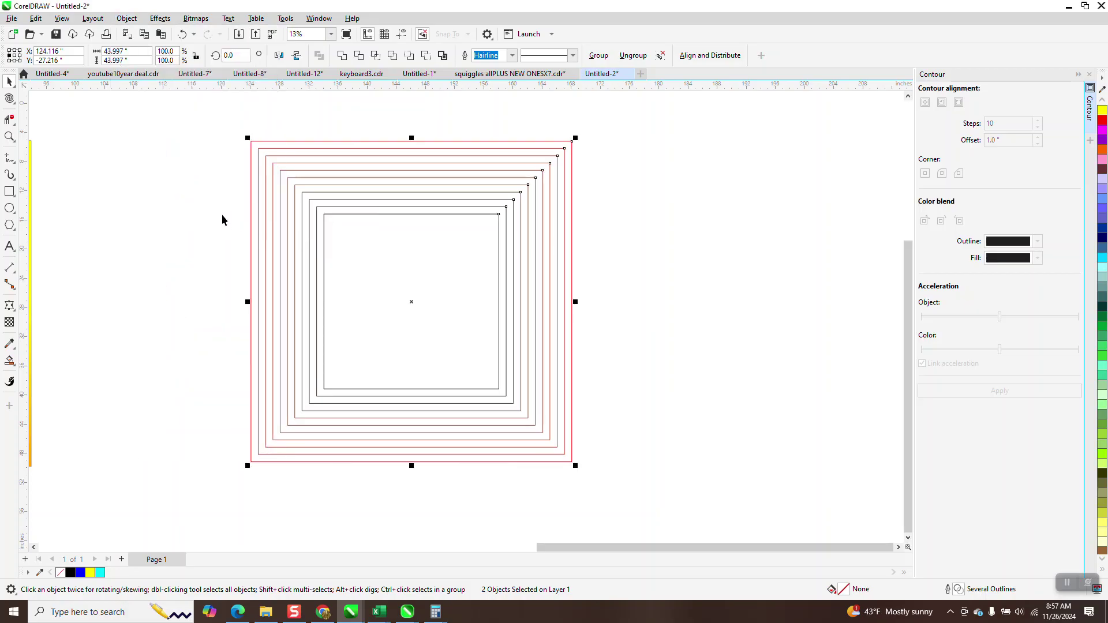
pyautogui.hotkey('ctrl', 'u')
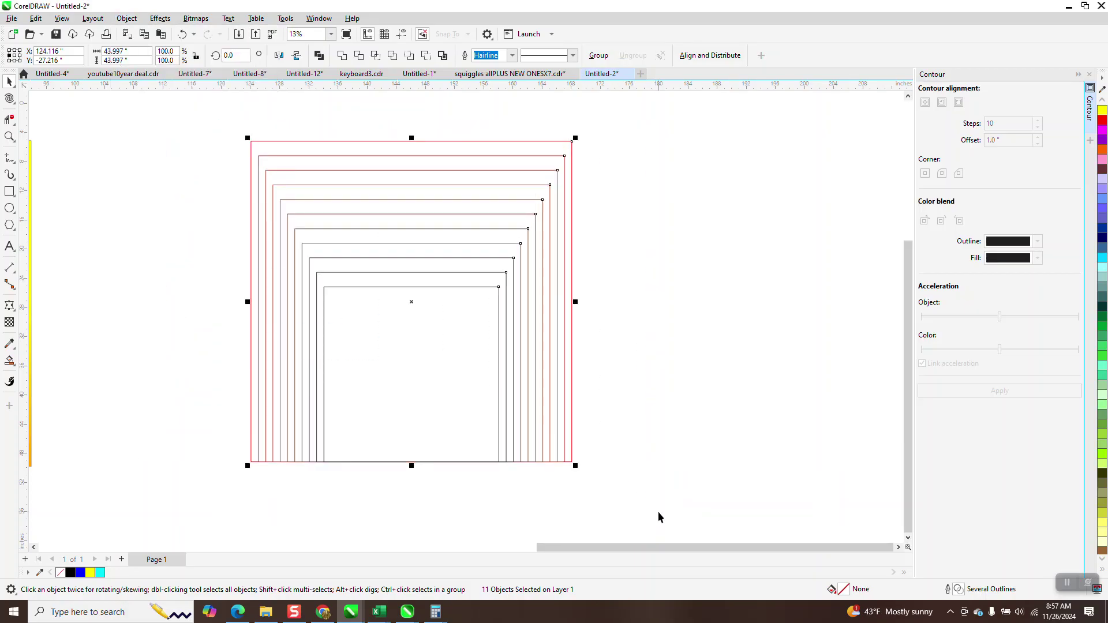
# Try aligning the nested squares to their bottom and left edges, and undo both alignments.
pyautogui.press('l')
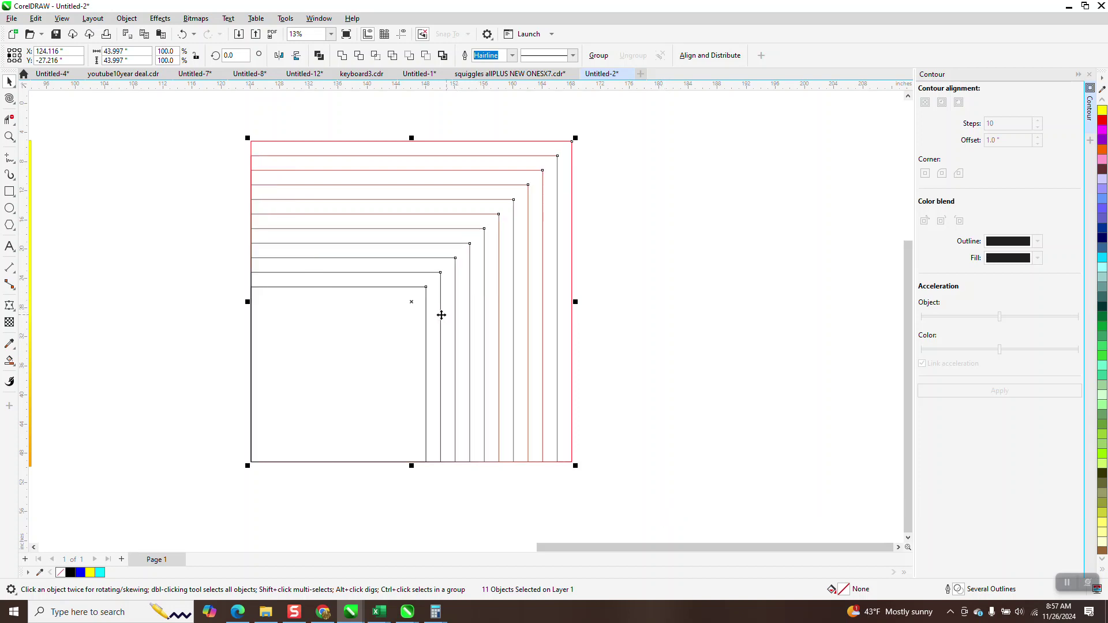
pyautogui.click(179, 33)
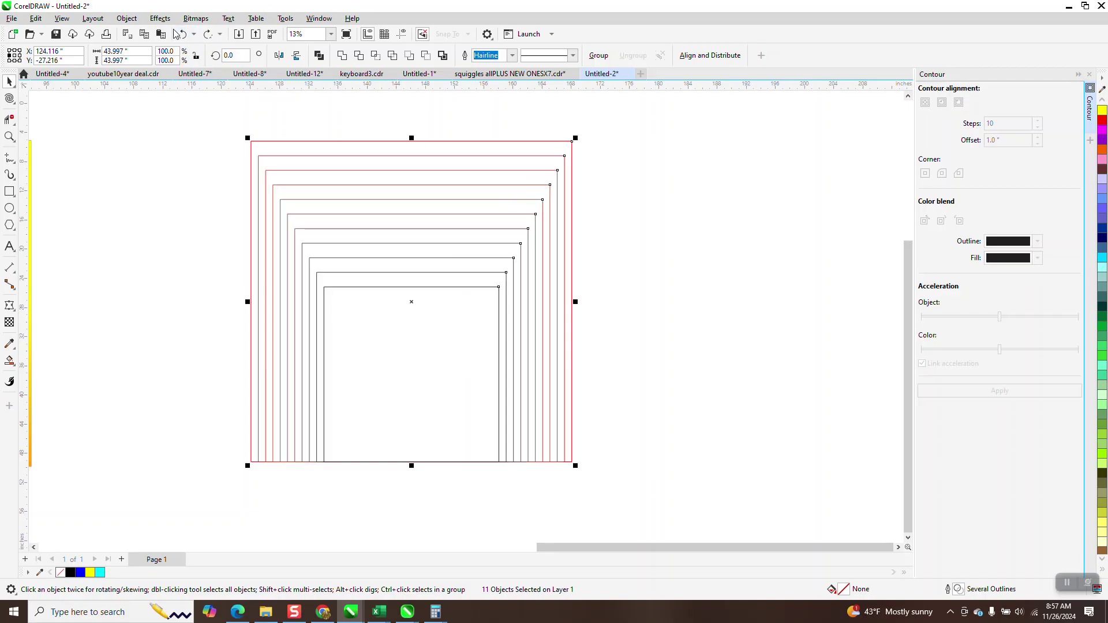
pyautogui.click(180, 34)
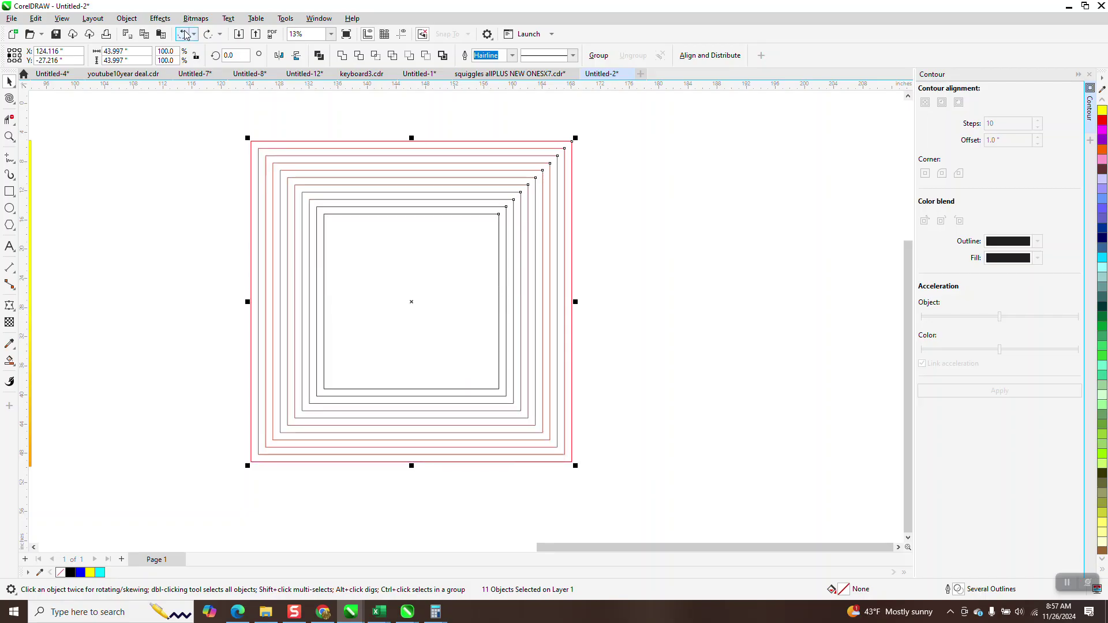
# Undo the ungrouping, the break-apart and the 1.0-inch contour of the square.
pyautogui.click(183, 34)
pyautogui.click(184, 33)
pyautogui.click(184, 33)
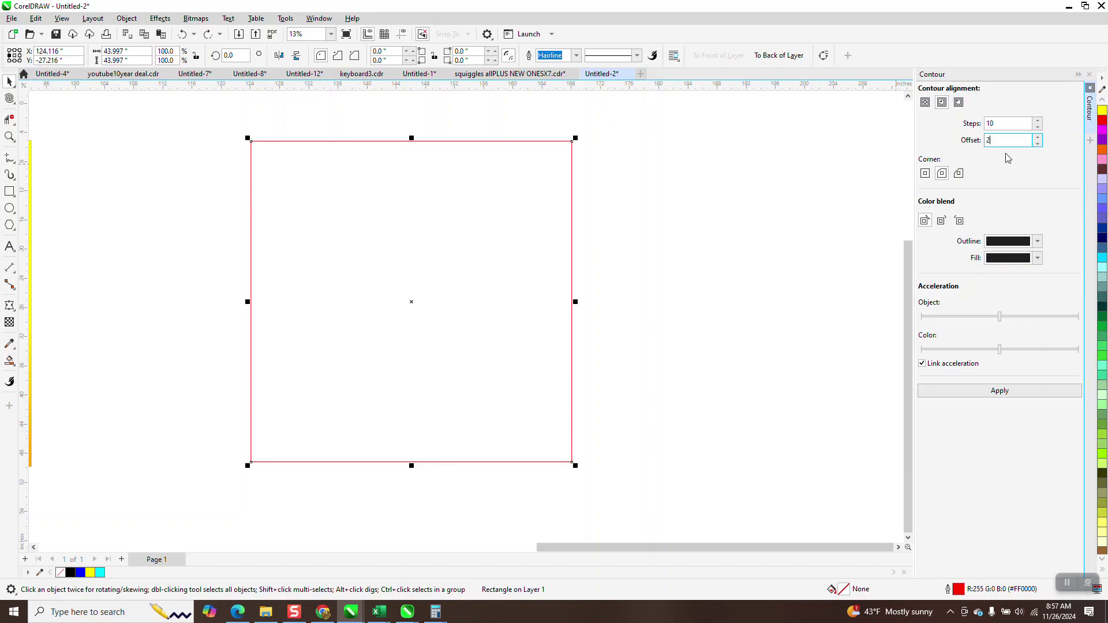
# Apply an inside contour with 10 steps and a 2.0-inch offset to the square and break it apart.
pyautogui.click(1004, 391)
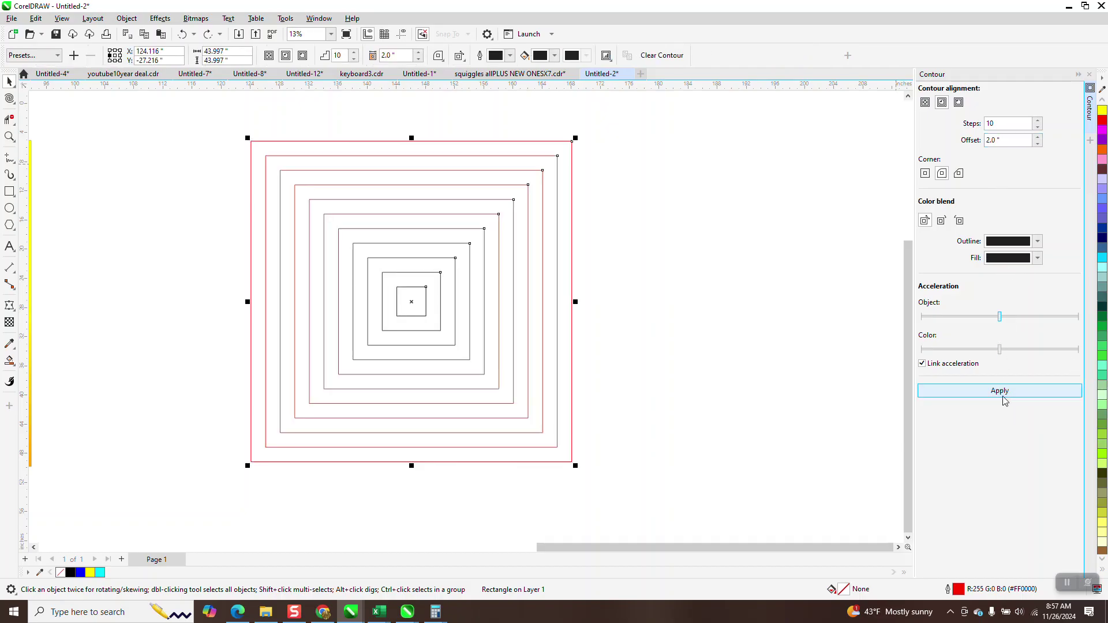
pyautogui.click(127, 18)
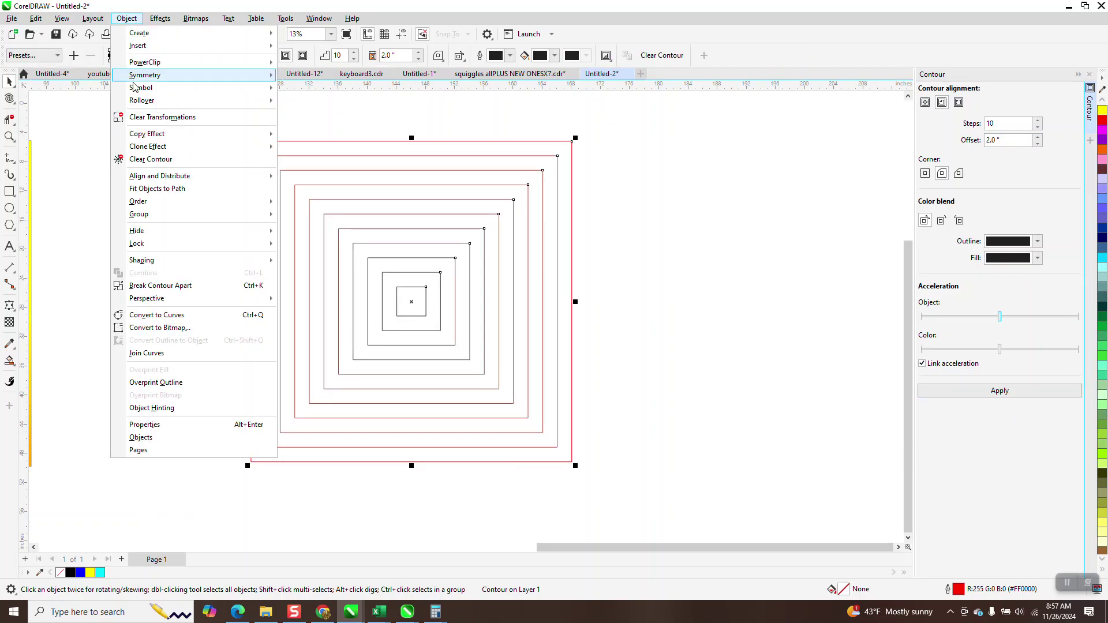
pyautogui.click(175, 286)
pyautogui.click(294, 257)
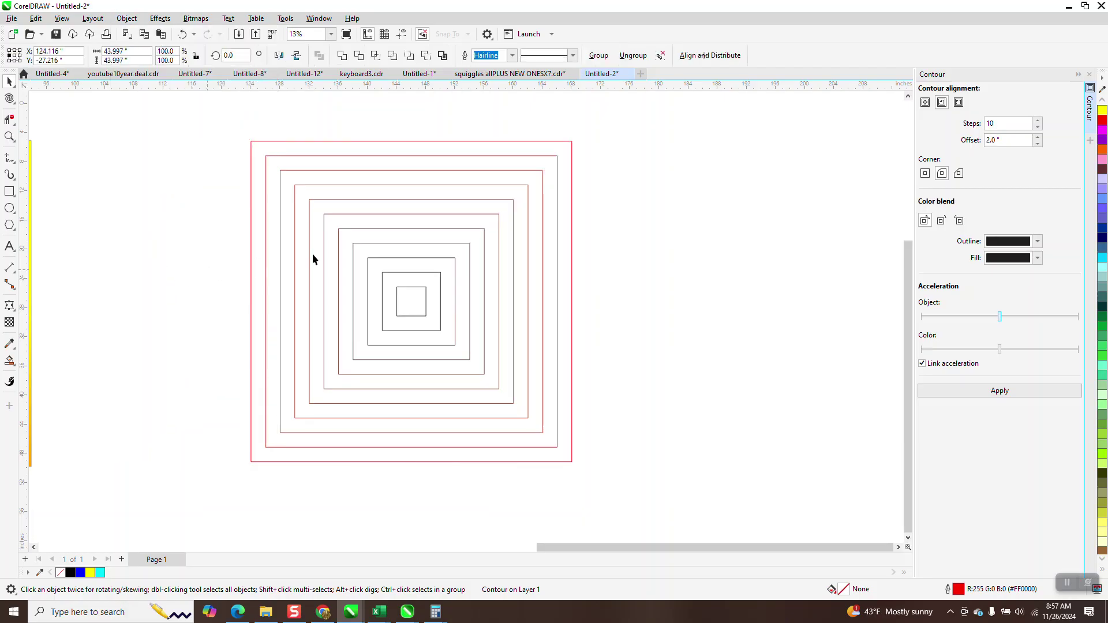
# Try moving the inner contour squares out of the outer square, and undo the move.
pyautogui.click(375, 259)
pyautogui.moveTo(375, 259); pyautogui.dragTo(511, 285)
pyautogui.click(182, 34)
# Ungroup the contour squares inside the outer red square into separate objects.
pyautogui.moveTo(219, 117); pyautogui.dragTo(674, 494)
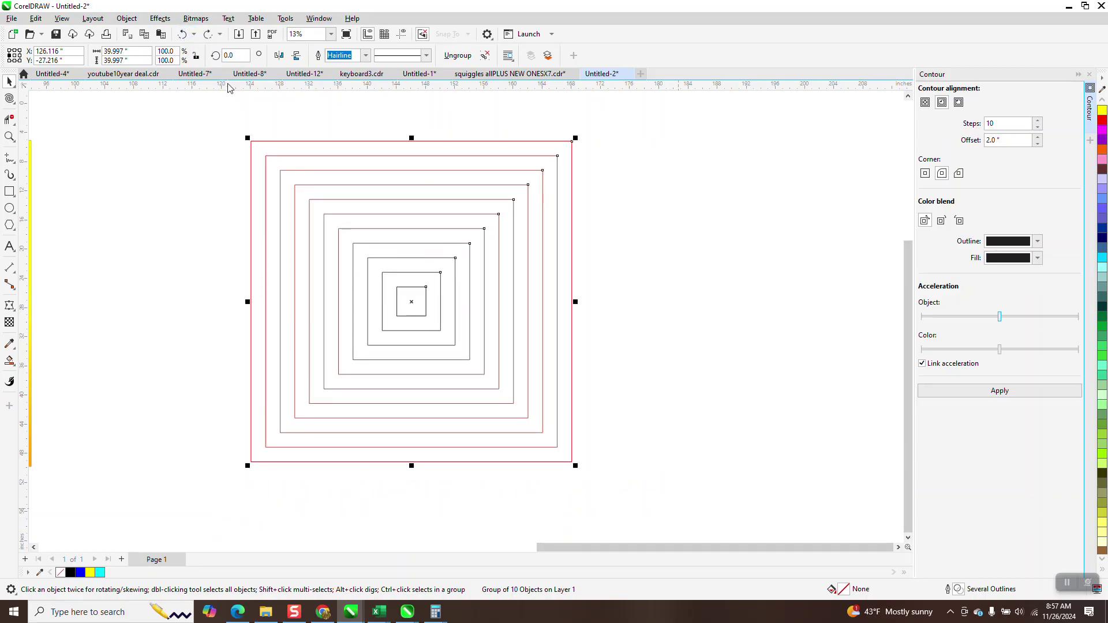
pyautogui.click(123, 20)
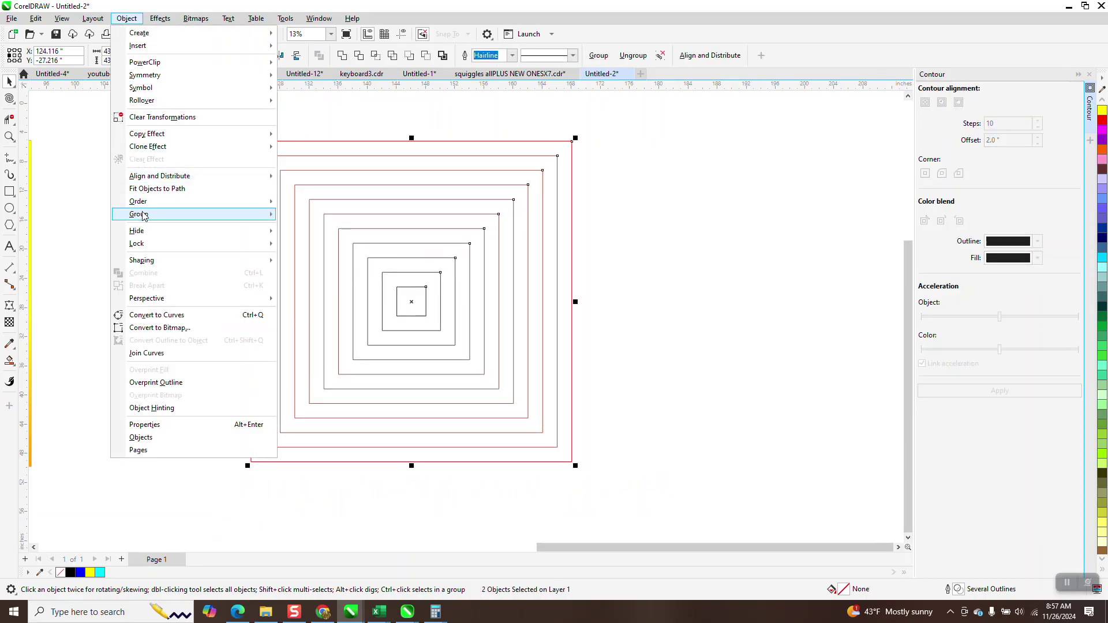
pyautogui.moveTo(143, 216)
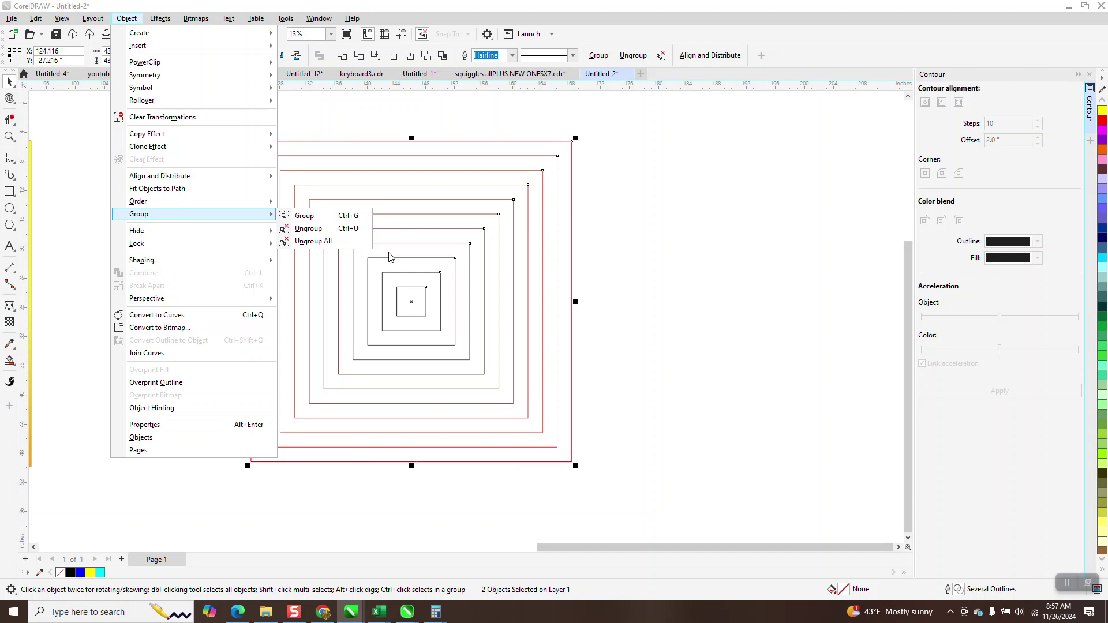
pyautogui.click(311, 230)
pyautogui.click(134, 189)
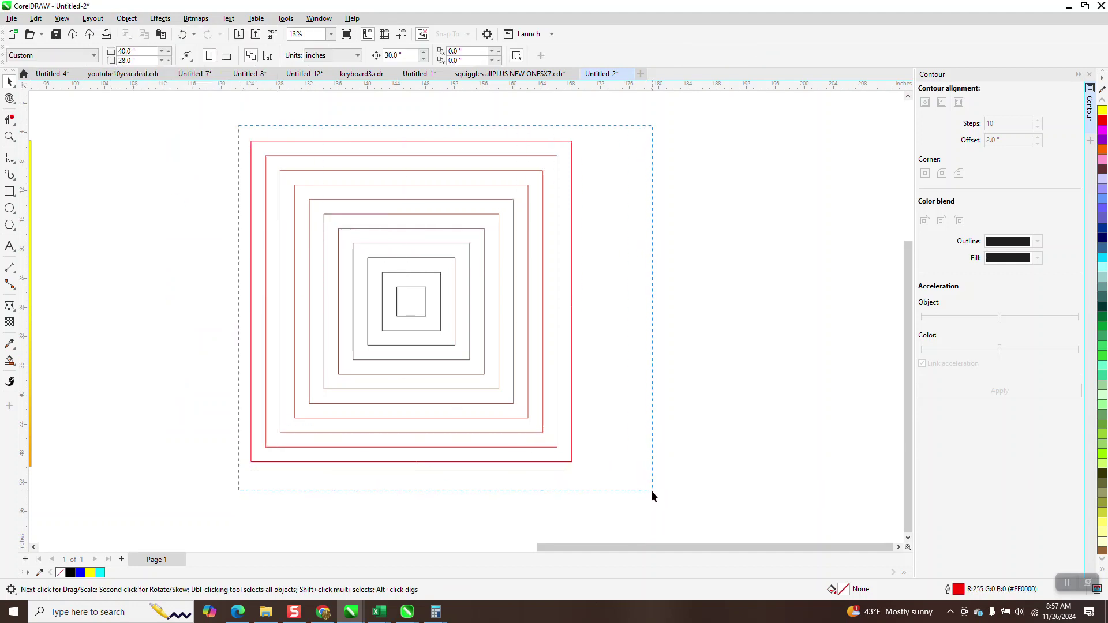
# Align all the nested squares to their bottom and left edges and group them.
pyautogui.moveTo(652, 491); pyautogui.dragTo(652, 491)
pyautogui.press('b')
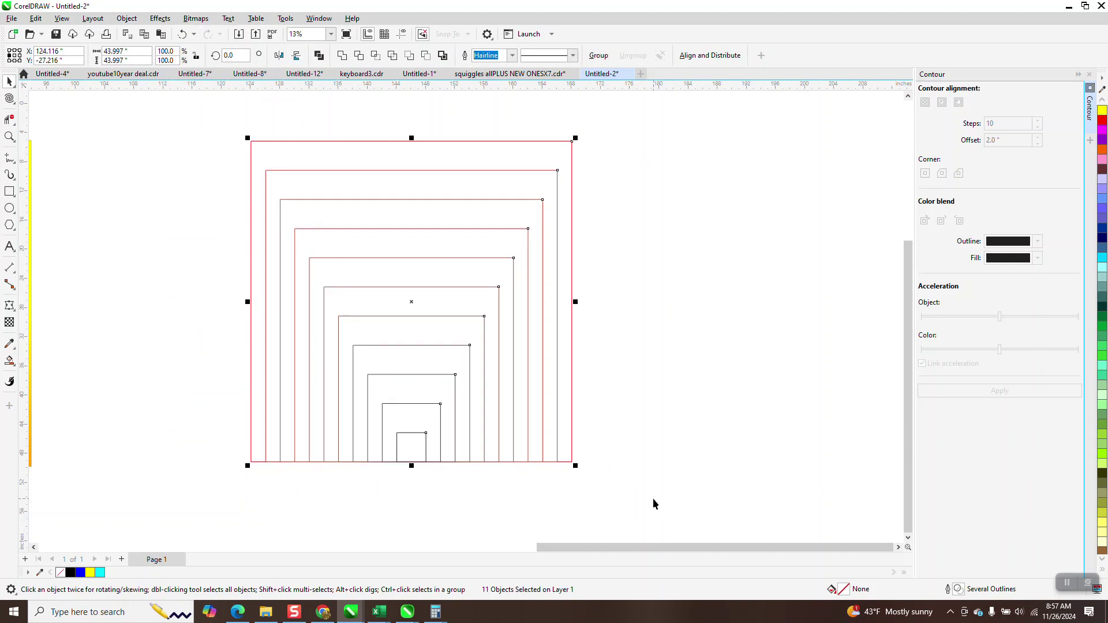
pyautogui.press('l')
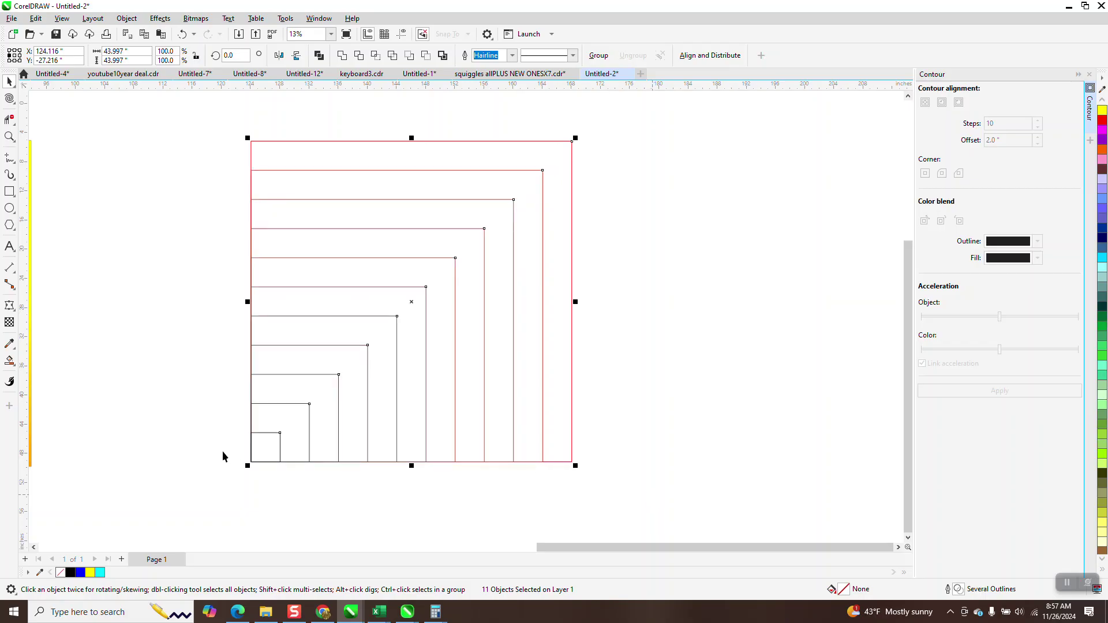
pyautogui.moveTo(213, 131); pyautogui.dragTo(652, 513)
pyautogui.hotkey('ctrl', 'g')
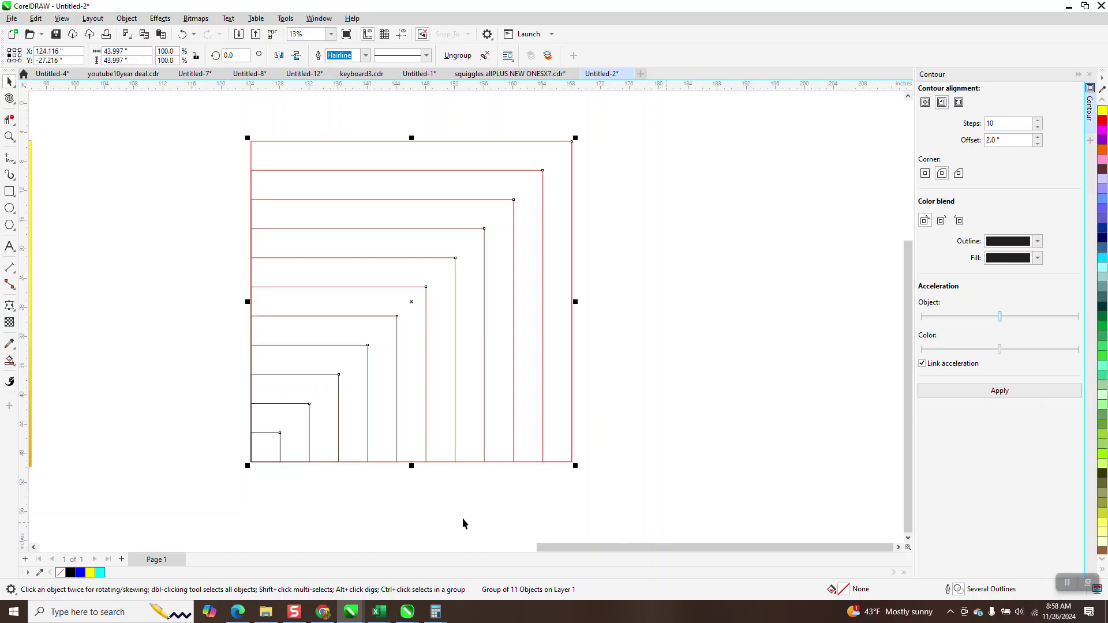
# Fill alternate L-shaped bands and the small corner square with orange and no outline using Smart Fill.
pyautogui.click(9, 360)
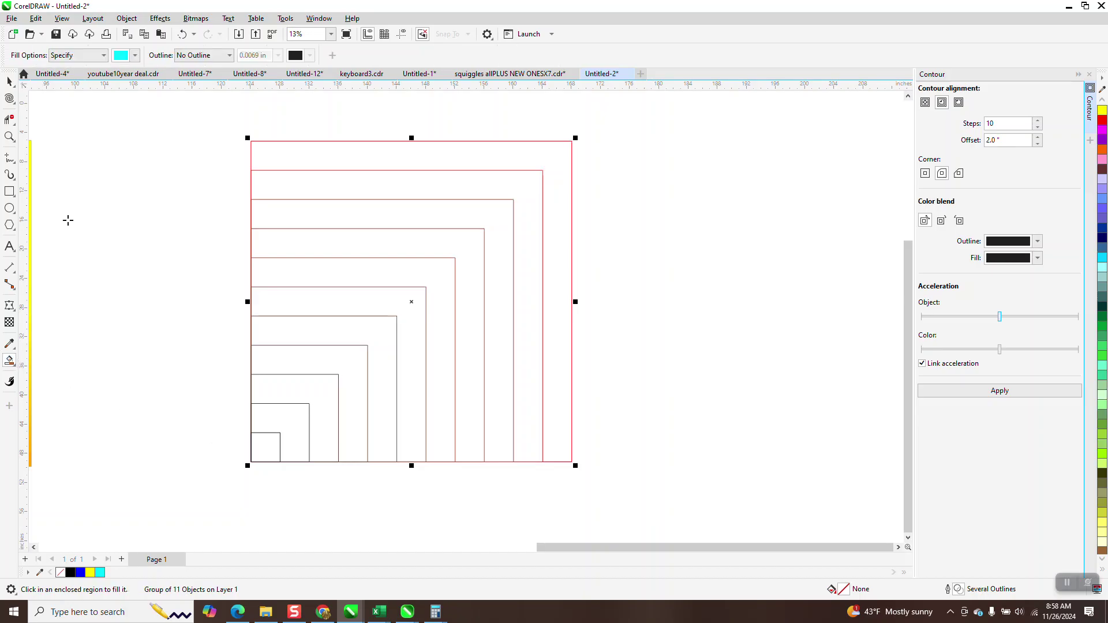
pyautogui.click(136, 56)
pyautogui.click(157, 143)
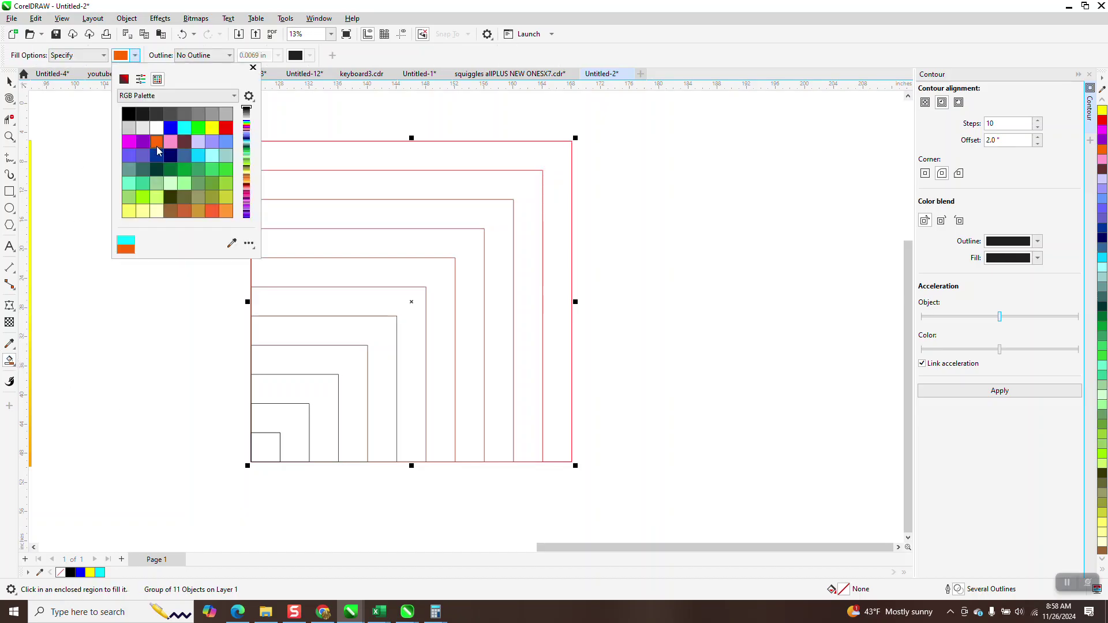
pyautogui.click(528, 154)
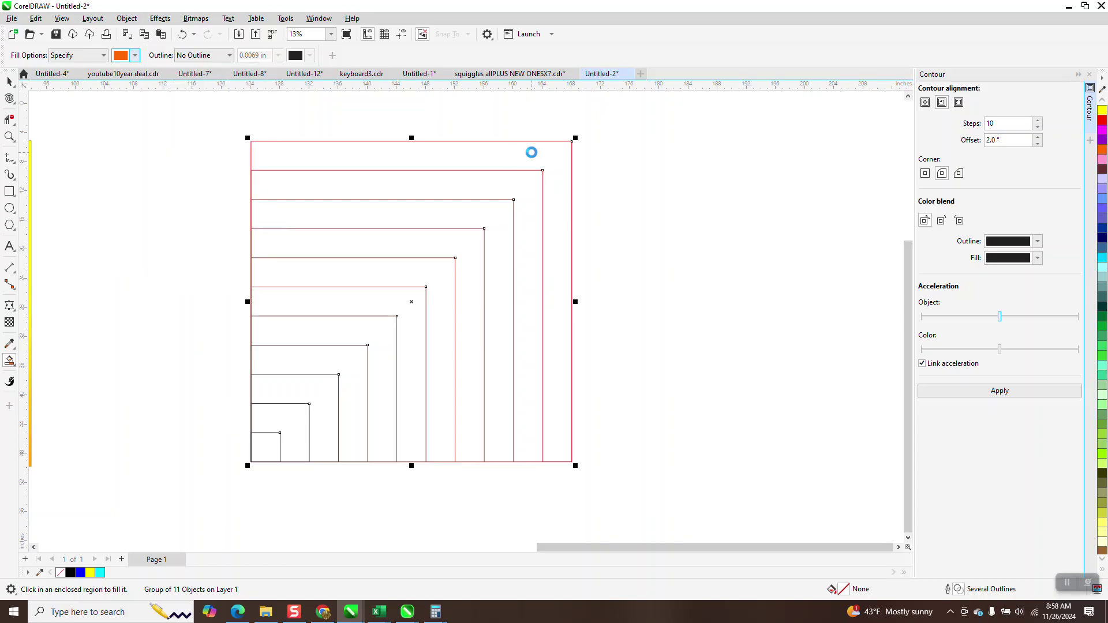
pyautogui.click(463, 223)
pyautogui.click(426, 262)
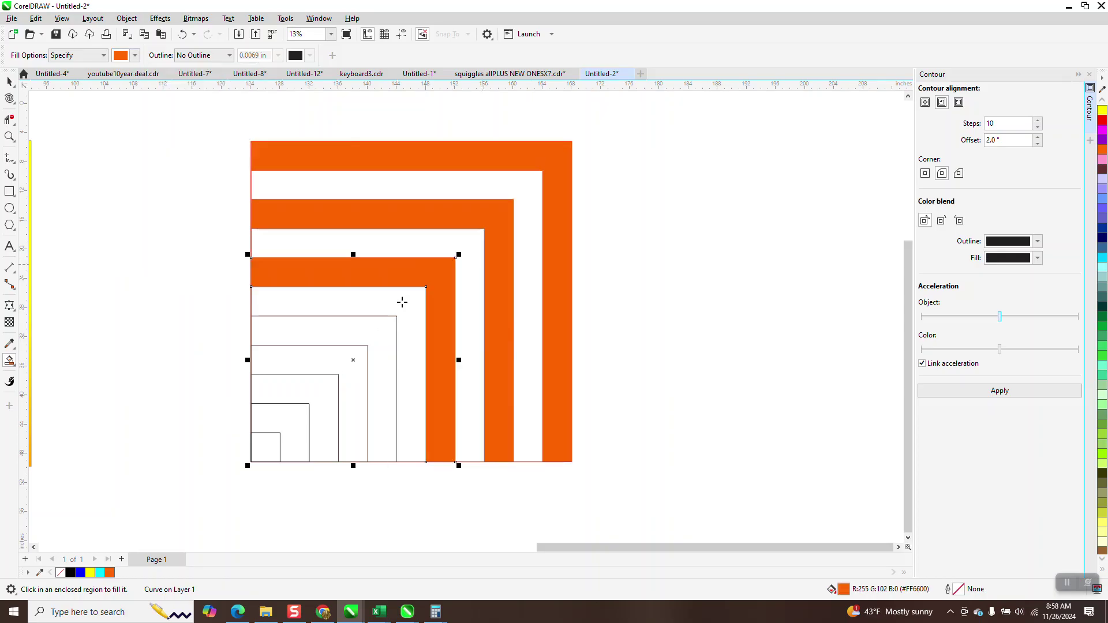
pyautogui.click(374, 331)
pyautogui.click(330, 378)
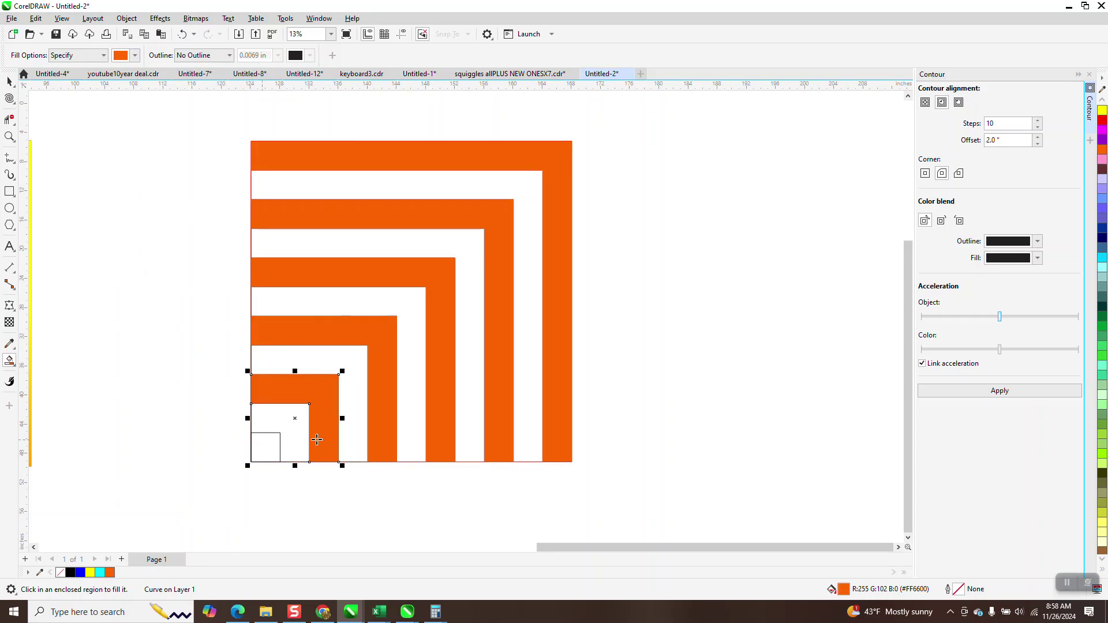
pyautogui.click(266, 447)
pyautogui.press('space')
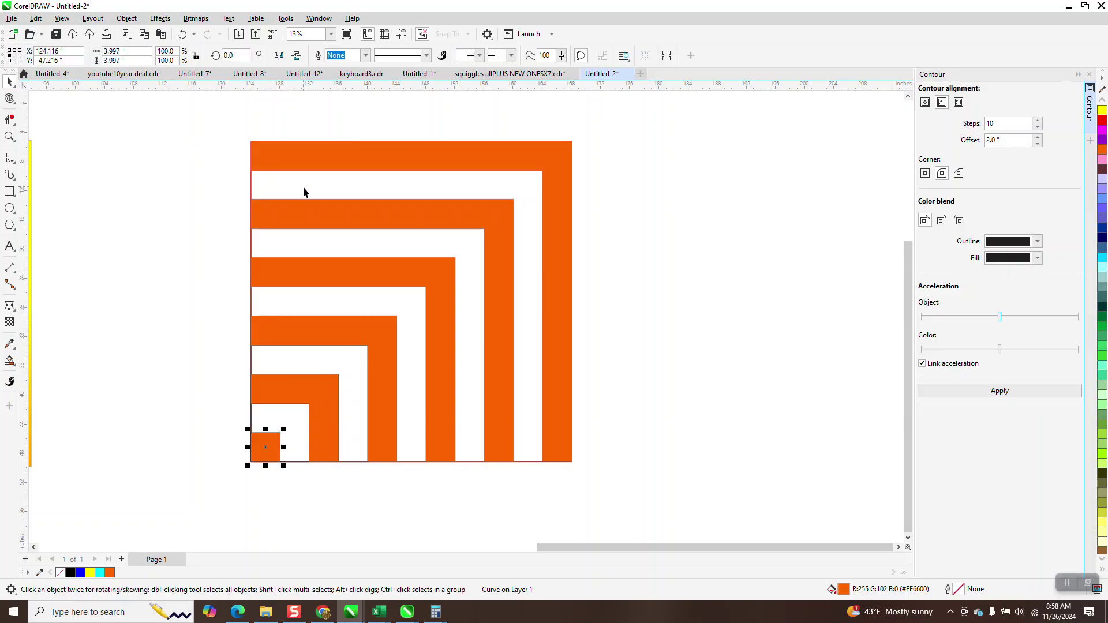
# Move the outlined group of nested squares about 67 inches to the right, clear of the orange bands.
pyautogui.scroll(-2, 306, 189)
pyautogui.moveTo(309, 192); pyautogui.dragTo(648, 182)
pyautogui.scroll(-2, 570, 165)
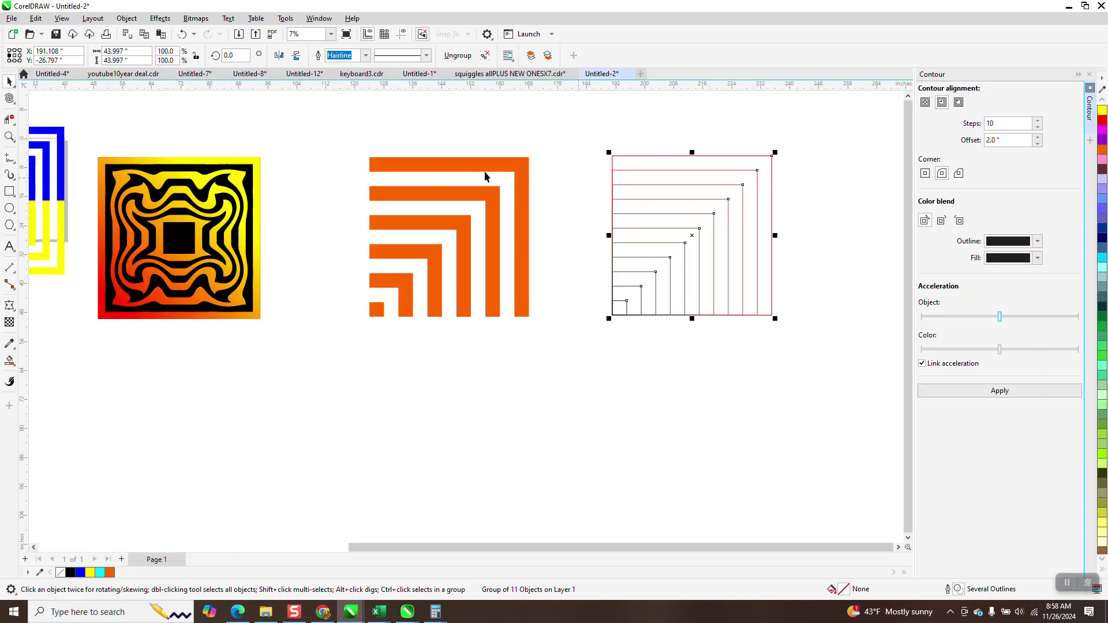
# Group the six orange band shapes.
pyautogui.moveTo(322, 124); pyautogui.dragTo(568, 343)
pyautogui.moveTo(476, 284); pyautogui.dragTo(568, 342)
pyautogui.click(126, 18)
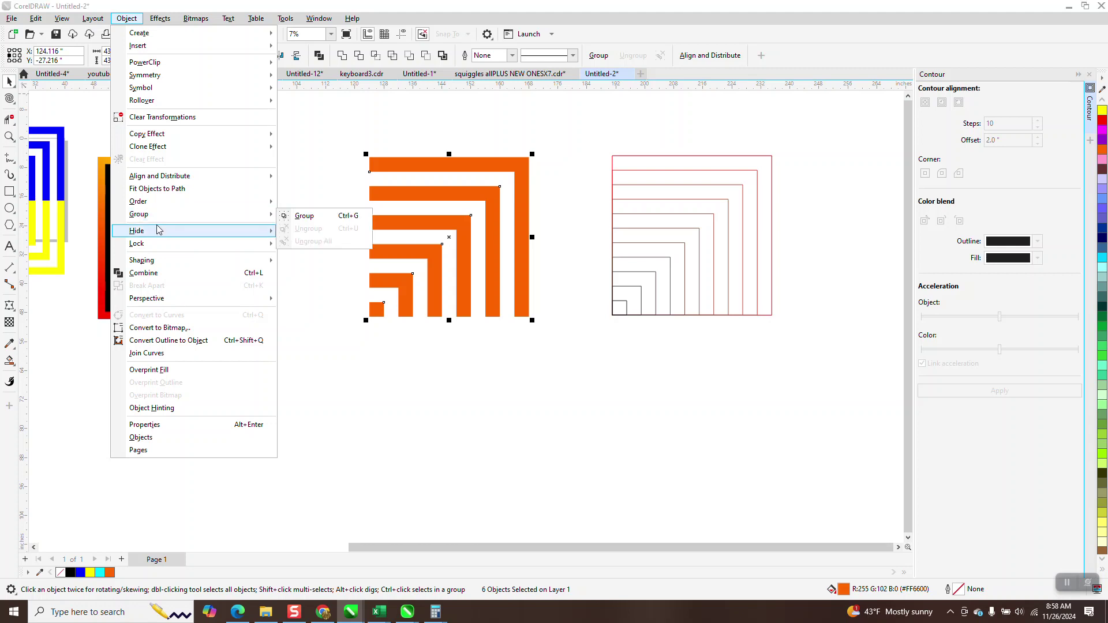
pyautogui.moveTo(159, 220)
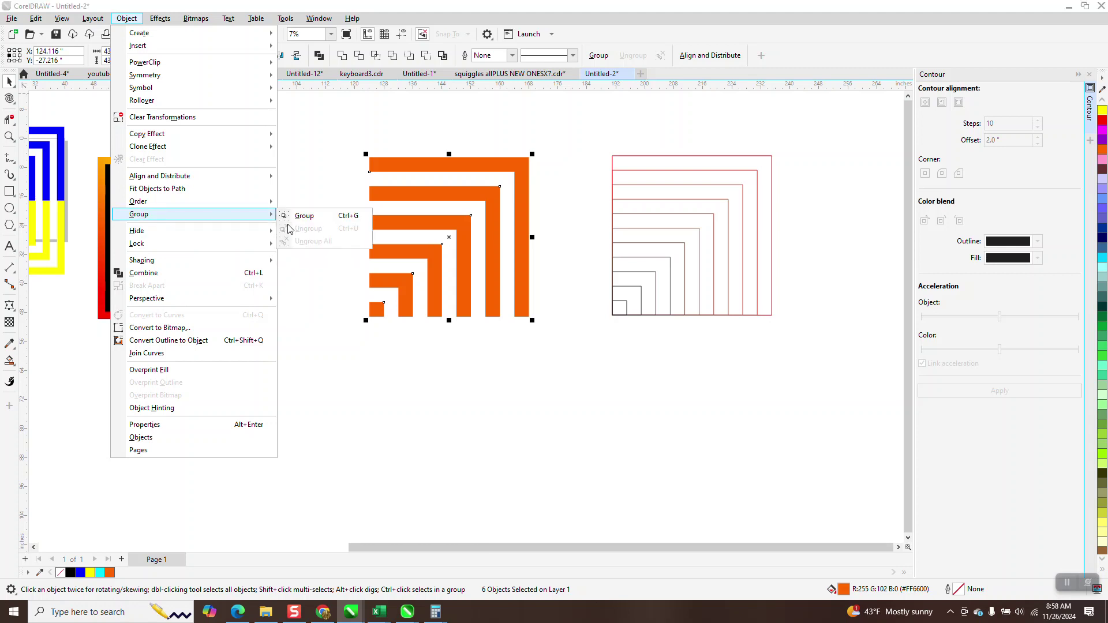
pyautogui.click(304, 215)
# Remove the orange fill from the band group and give it a black outline.
pyautogui.click(1102, 101)
pyautogui.click(1102, 101)
pyautogui.click(1102, 100)
pyautogui.click(1102, 101)
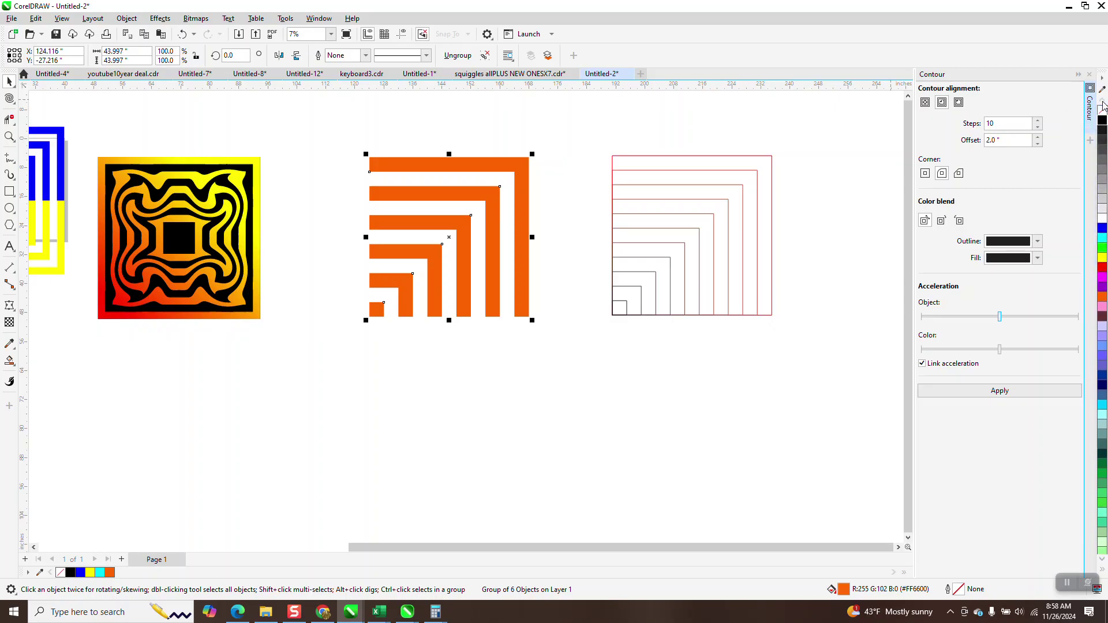
pyautogui.click(1102, 111)
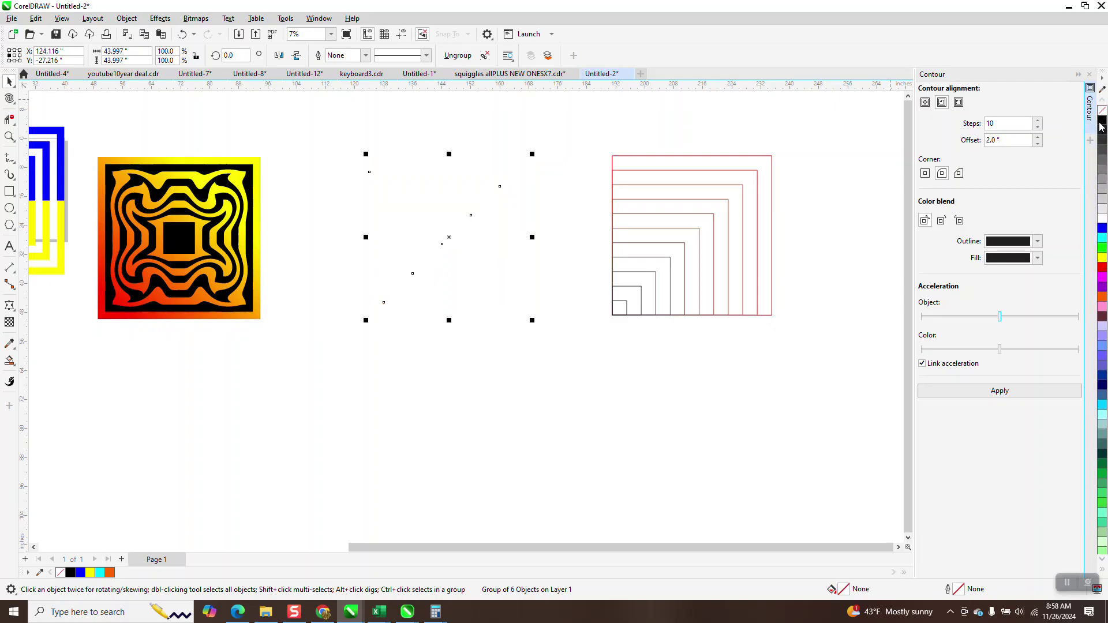
pyautogui.rightClick(1100, 121)
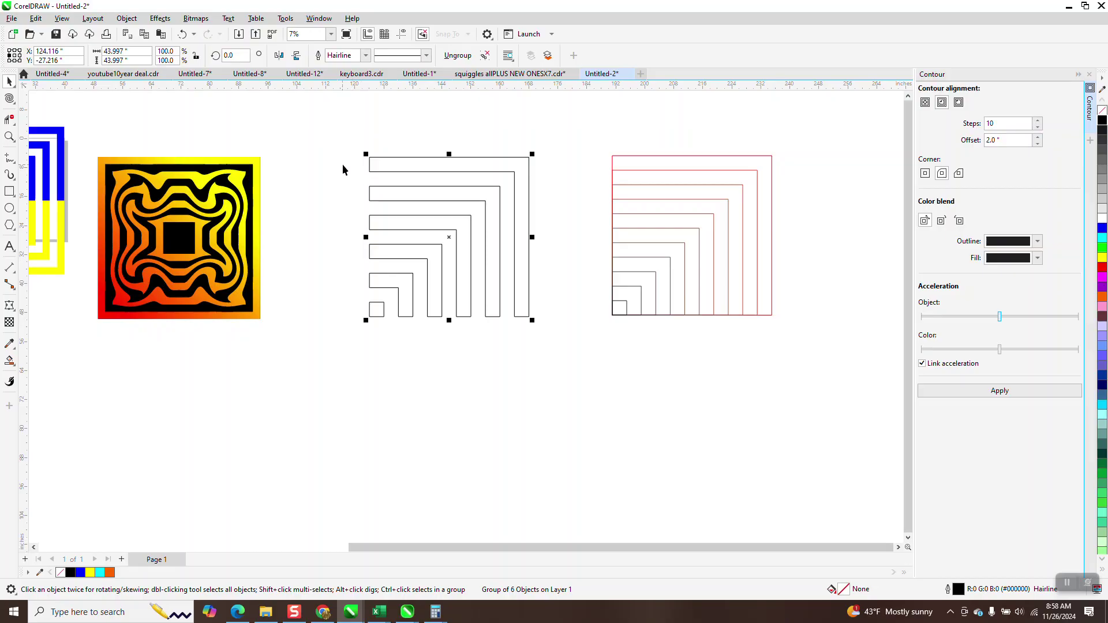
# Twirl the middle of the outlined band group using the Twirl tool with a 40-inch nib.
pyautogui.click(10, 98)
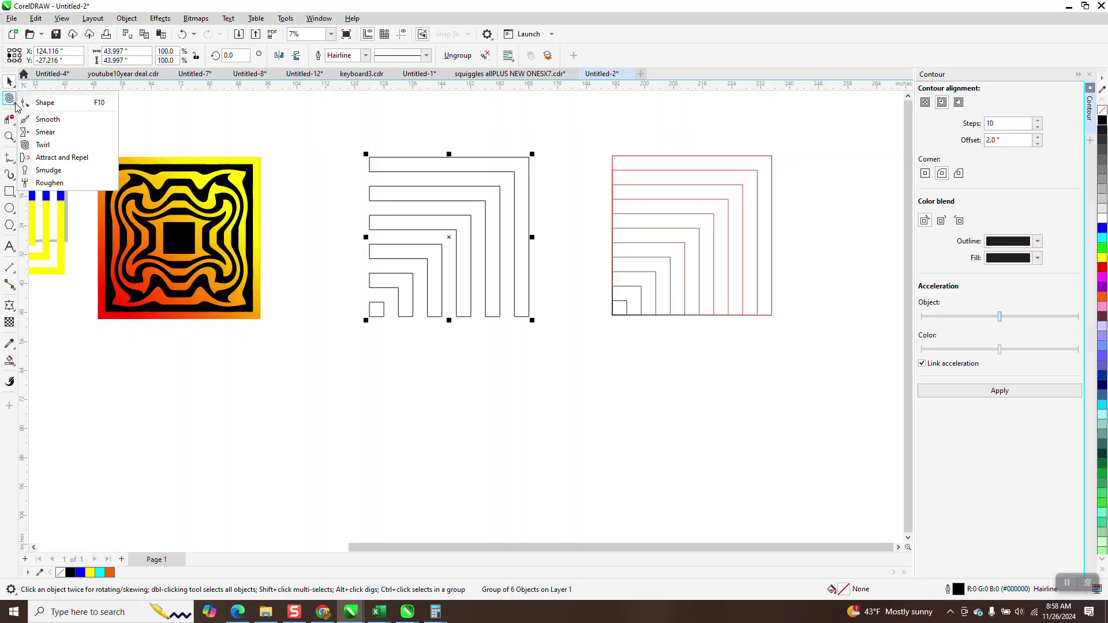
pyautogui.click(43, 144)
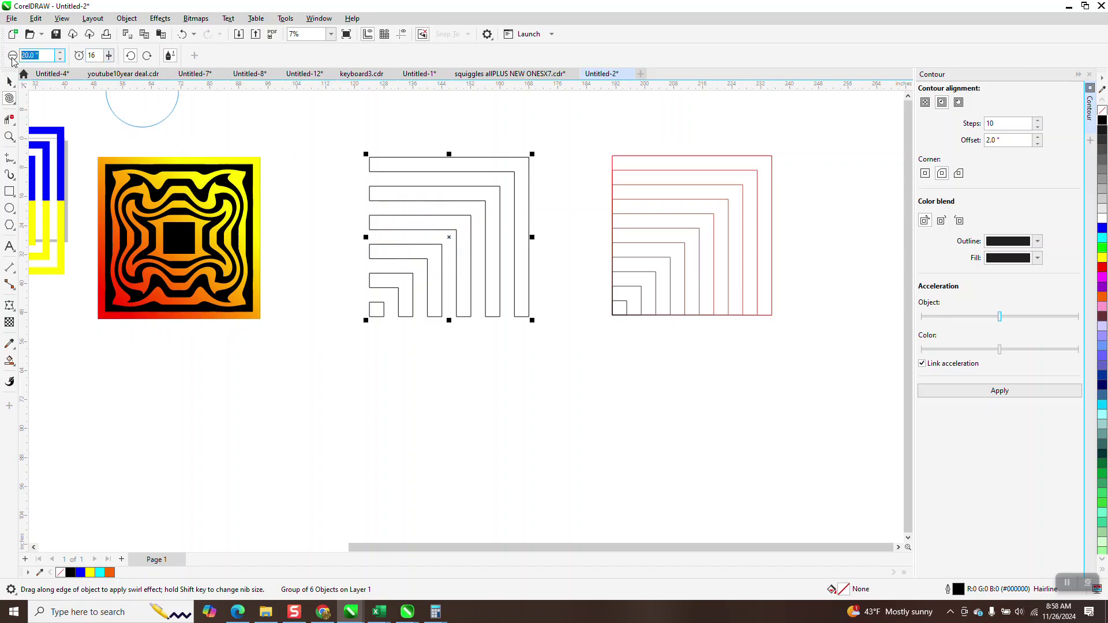
pyautogui.write('40')
pyautogui.press('Return')
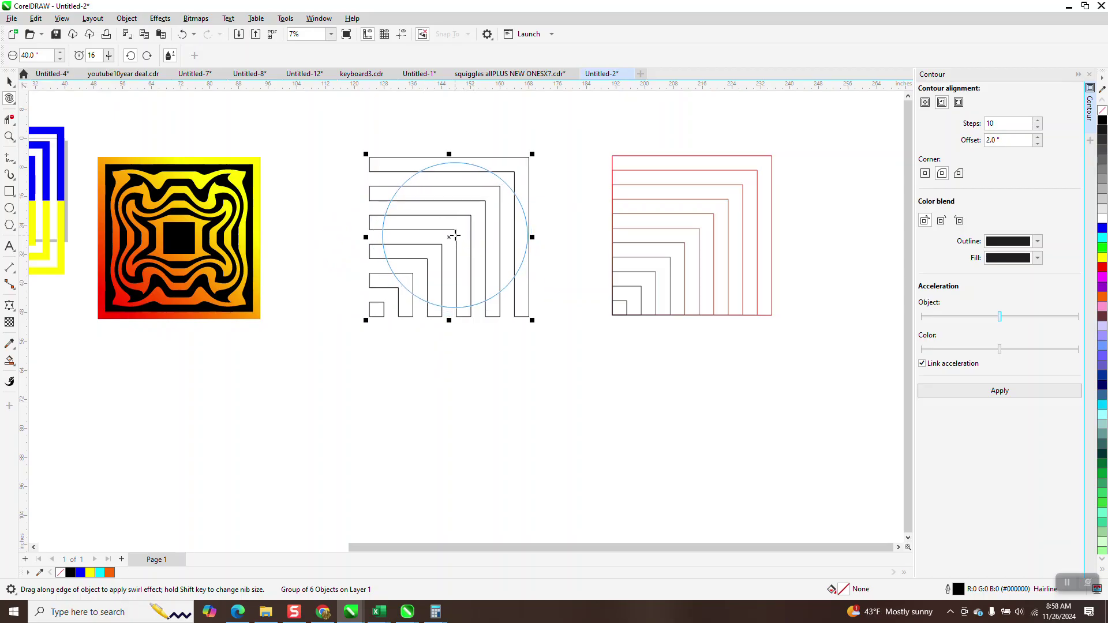
pyautogui.moveTo(455, 236); pyautogui.dragTo(455, 269)
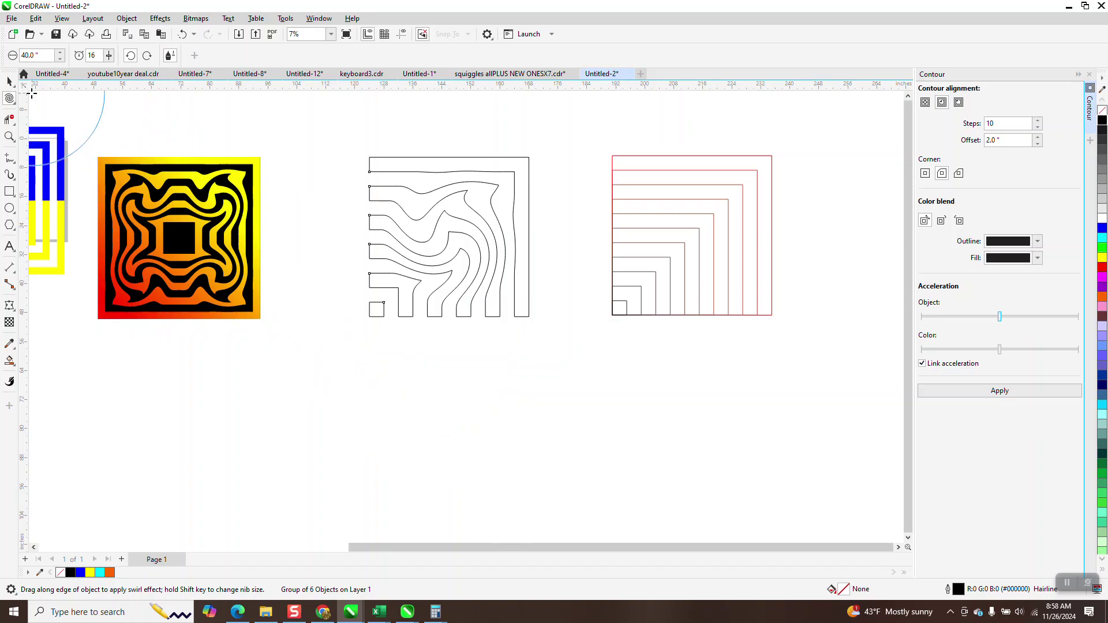
pyautogui.click(9, 82)
# Move the twirled group about 53 inches down and 20 inches right into clear space.
pyautogui.scroll(-1, 425, 217)
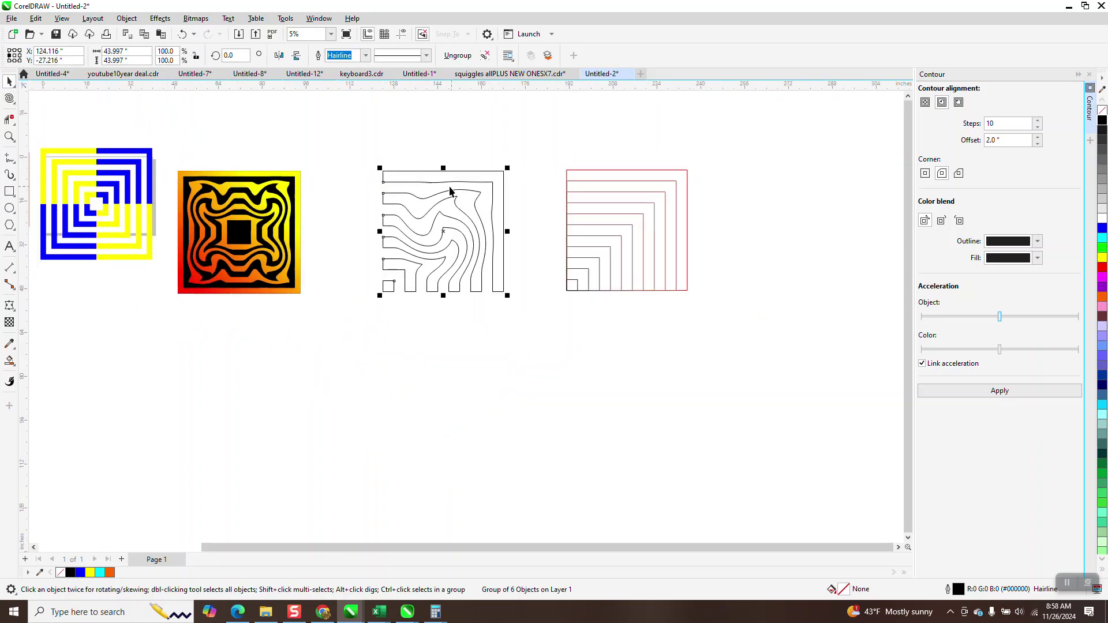
pyautogui.moveTo(371, 155); pyautogui.dragTo(407, 220)
pyautogui.moveTo(530, 316); pyautogui.dragTo(530, 314)
pyautogui.moveTo(447, 239); pyautogui.dragTo(501, 383)
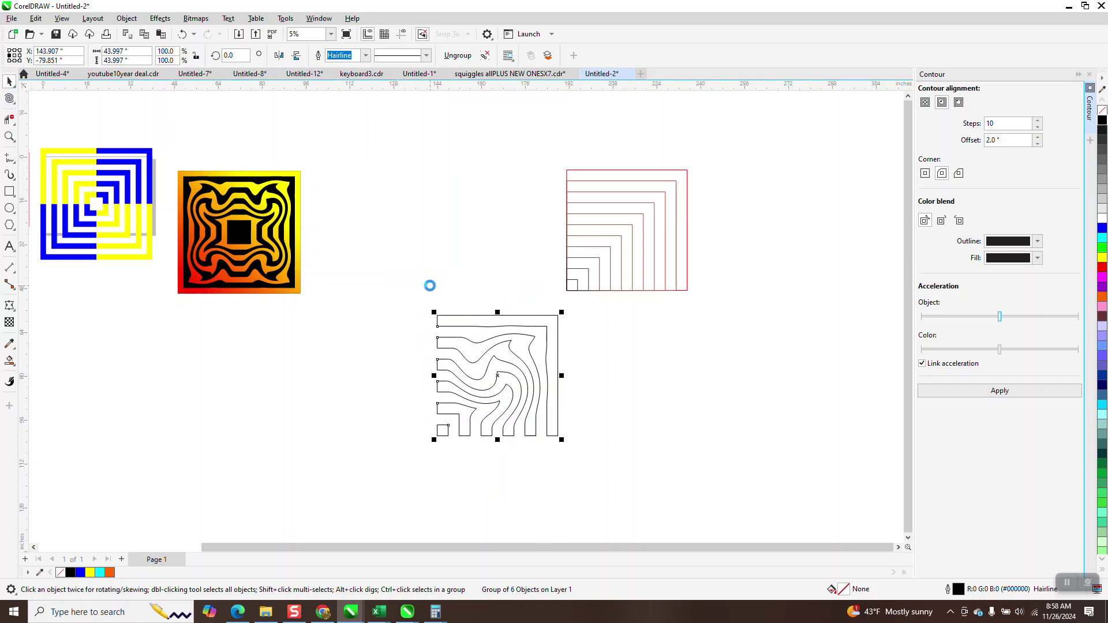
# Mirror copies of the twirled group horizontally and vertically into a four-way symmetrical pattern, and weld the quarters together.
pyautogui.click(279, 55)
pyautogui.moveTo(297, 304); pyautogui.dragTo(569, 448)
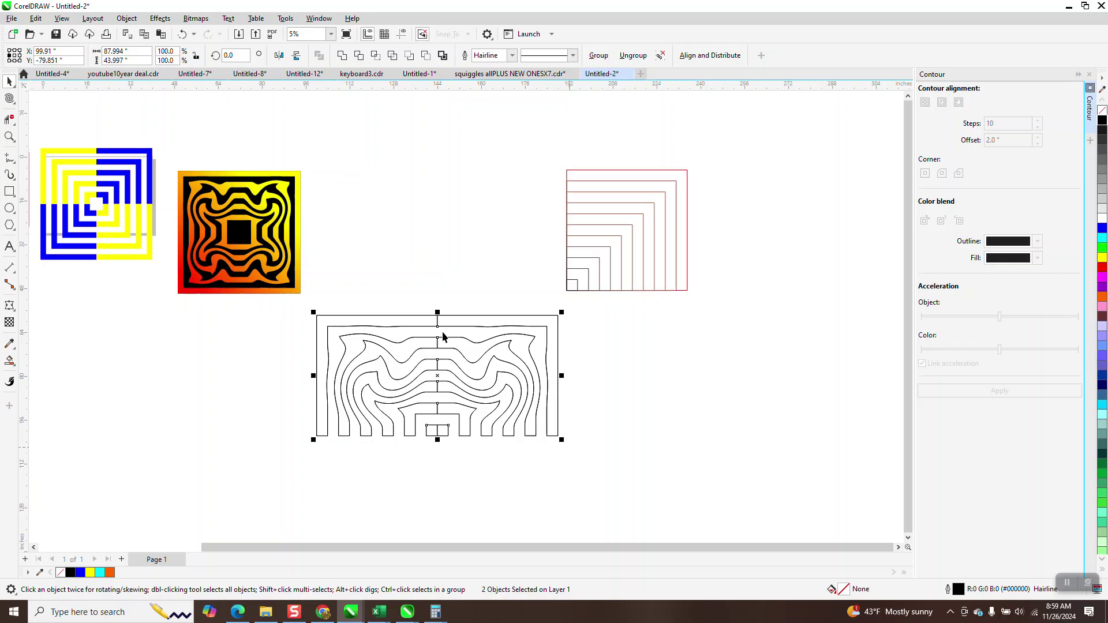
pyautogui.moveTo(437, 312); pyautogui.dragTo(440, 453)
pyautogui.rightClick(440, 452)
pyautogui.scroll(-3, 414, 392)
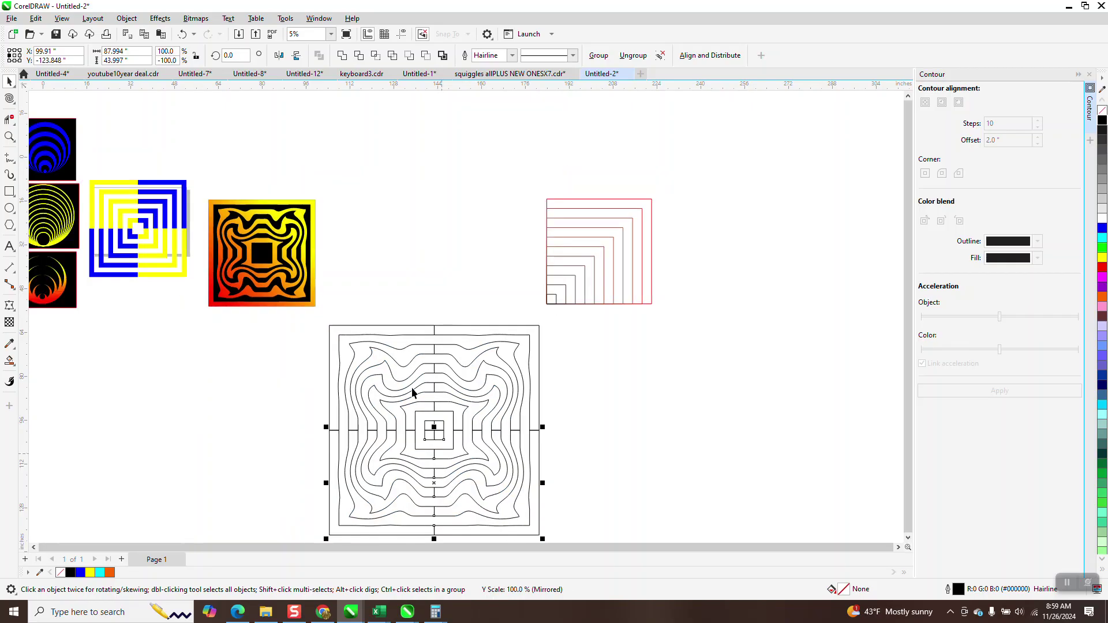
pyautogui.moveTo(338, 336); pyautogui.dragTo(569, 515)
pyautogui.click(341, 55)
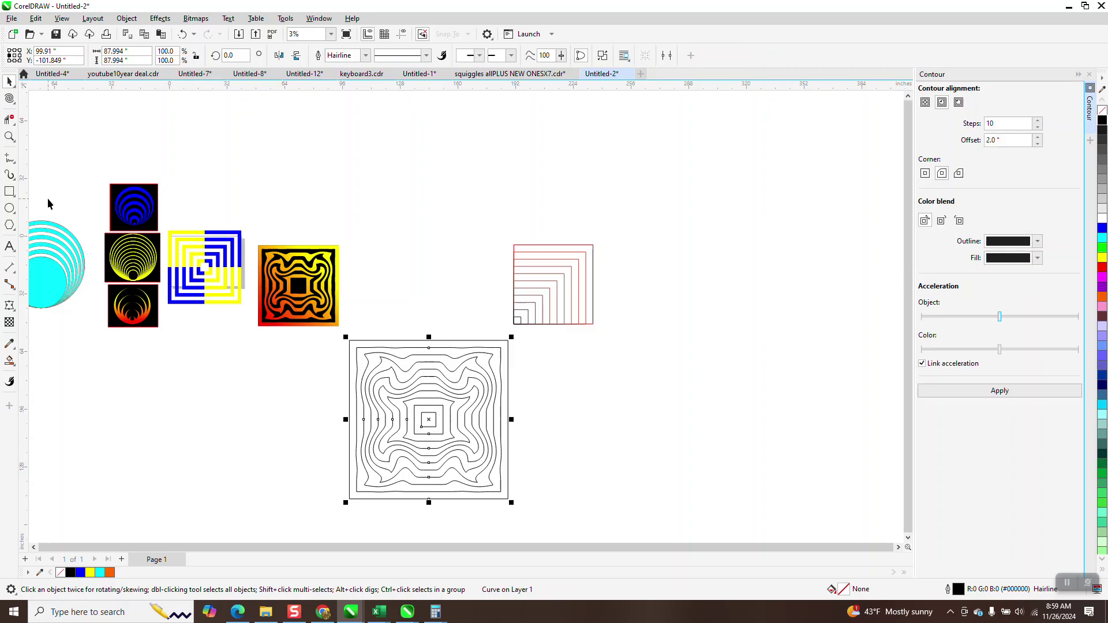
# Delete the leftover group of nested squares beside the designs.
pyautogui.click(9, 81)
pyautogui.moveTo(500, 235); pyautogui.dragTo(656, 370)
pyautogui.press('Delete')
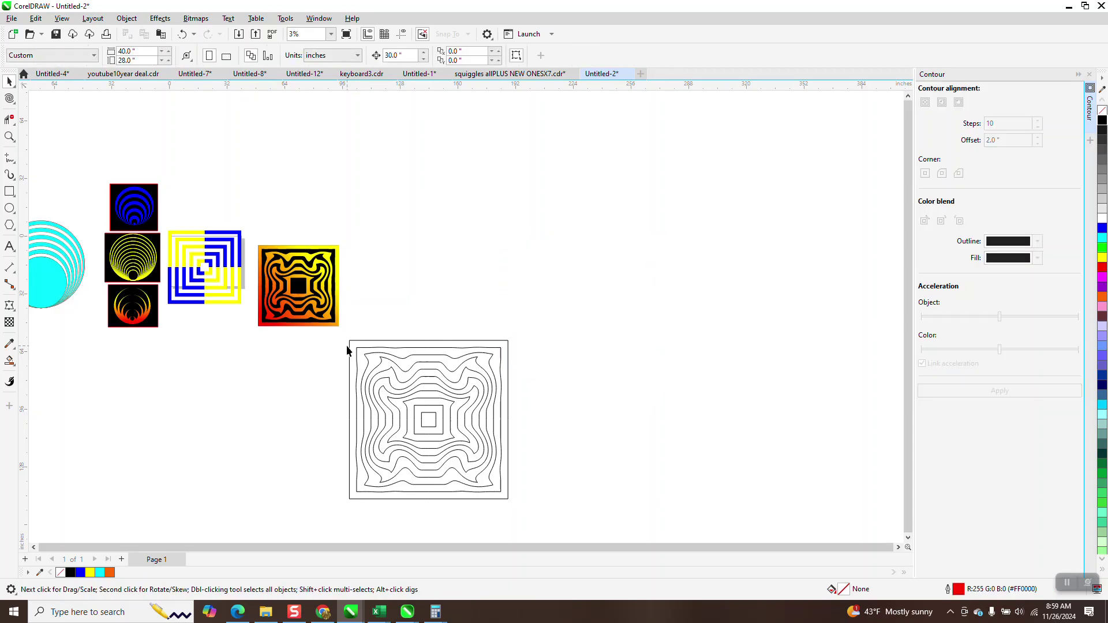
# Fill alternate wavy bands and the centre square of the welded pattern with orange using Smart Fill.
pyautogui.click(9, 136)
pyautogui.moveTo(337, 340); pyautogui.dragTo(609, 524)
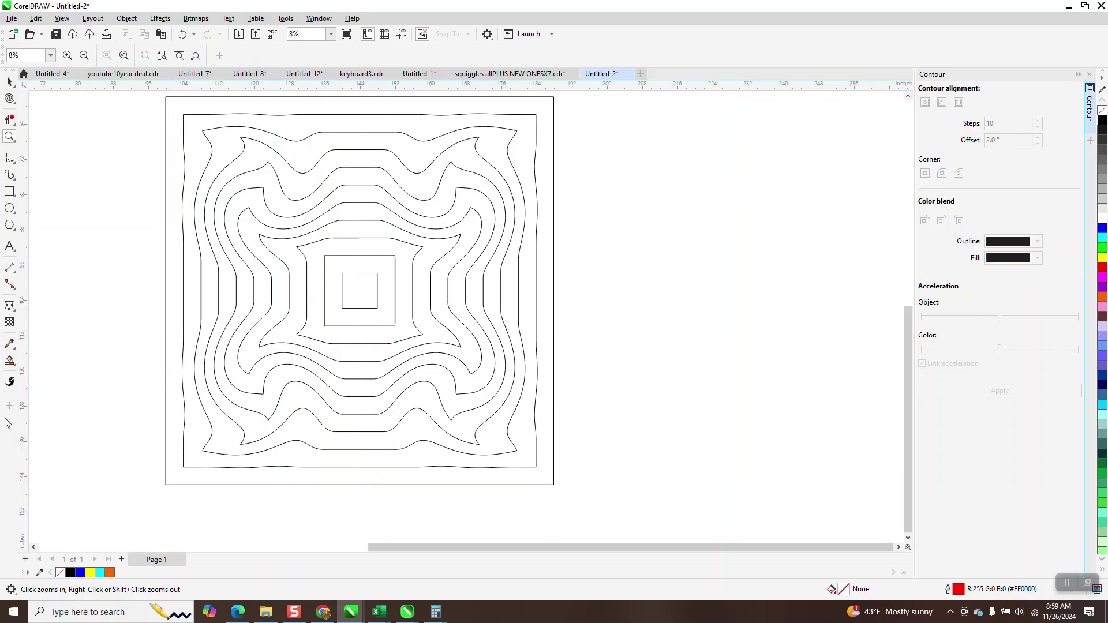
pyautogui.click(10, 361)
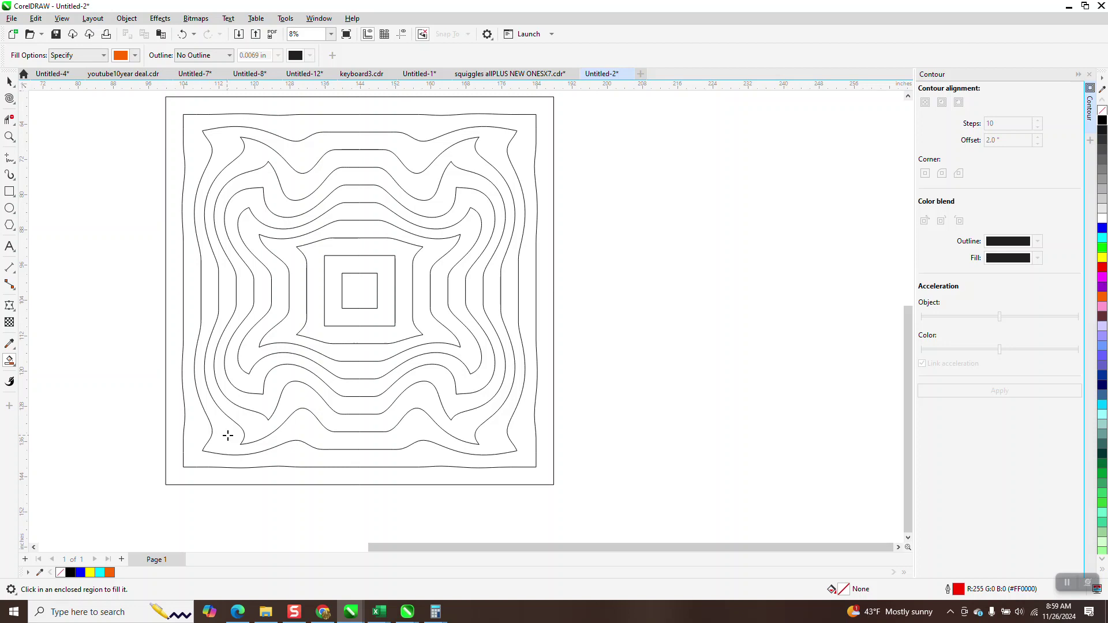
pyautogui.click(267, 385)
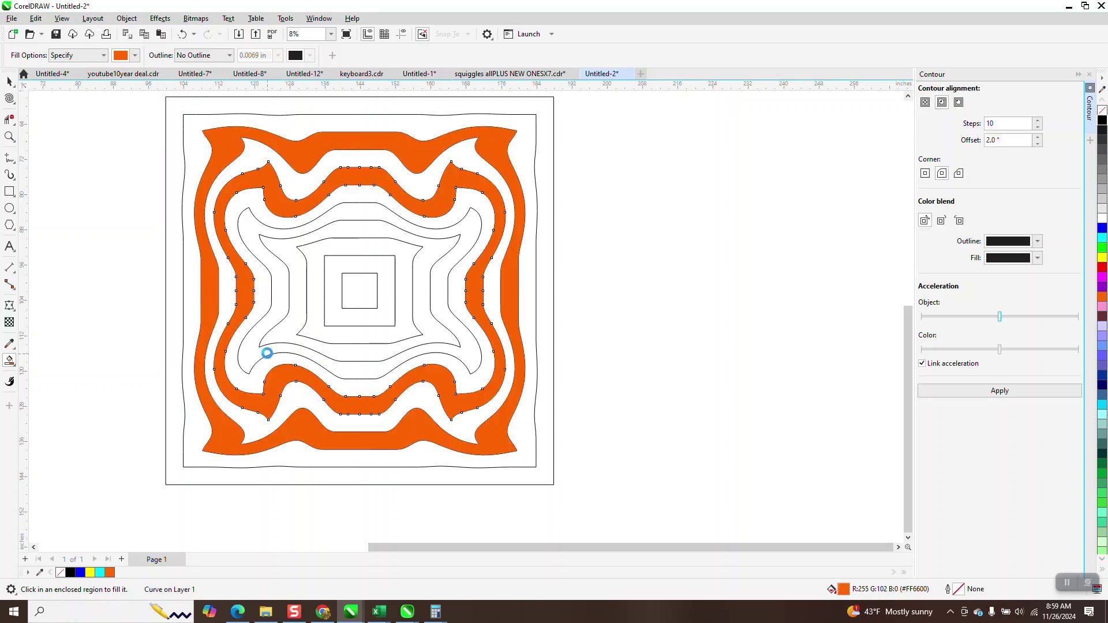
pyautogui.click(326, 326)
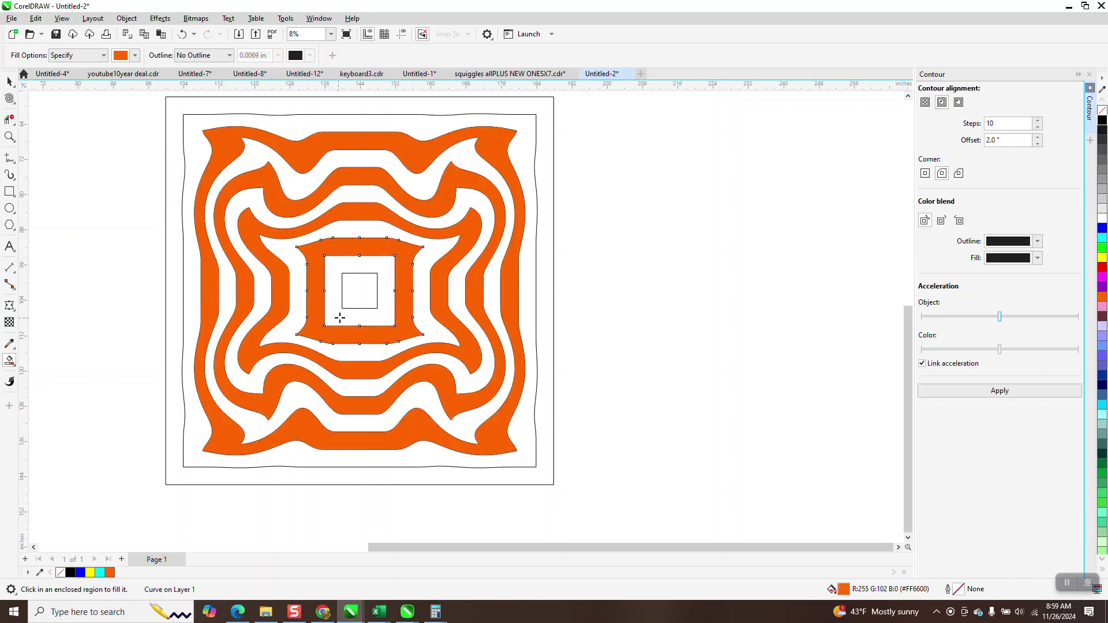
pyautogui.click(370, 294)
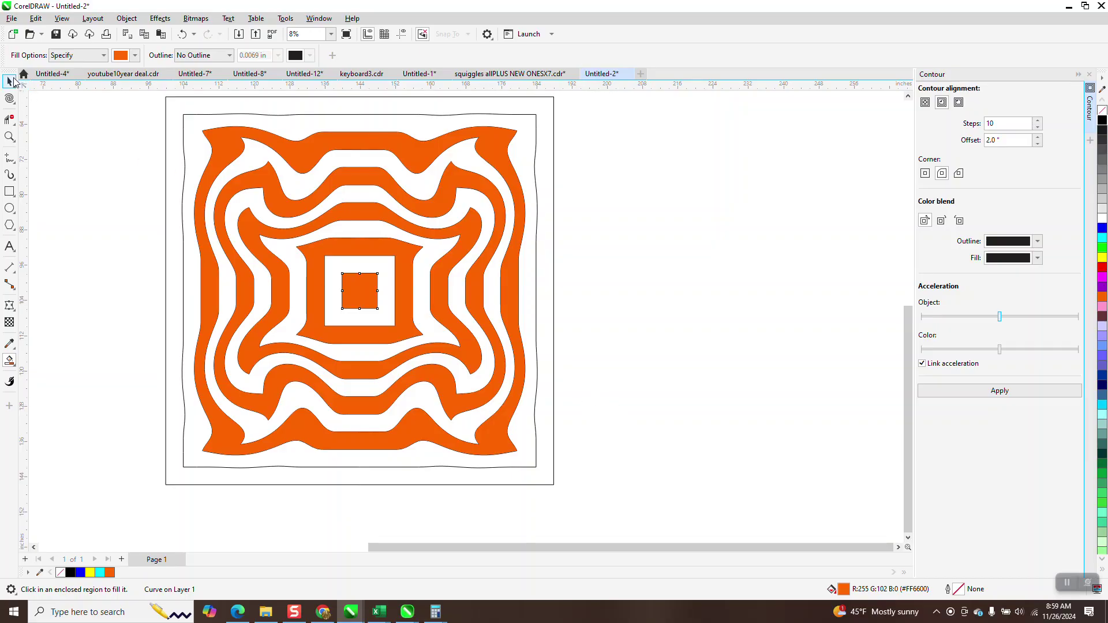
# Delete the unfilled welded outline curve, leaving only the orange bands and centre square.
pyautogui.click(9, 80)
pyautogui.click(219, 115)
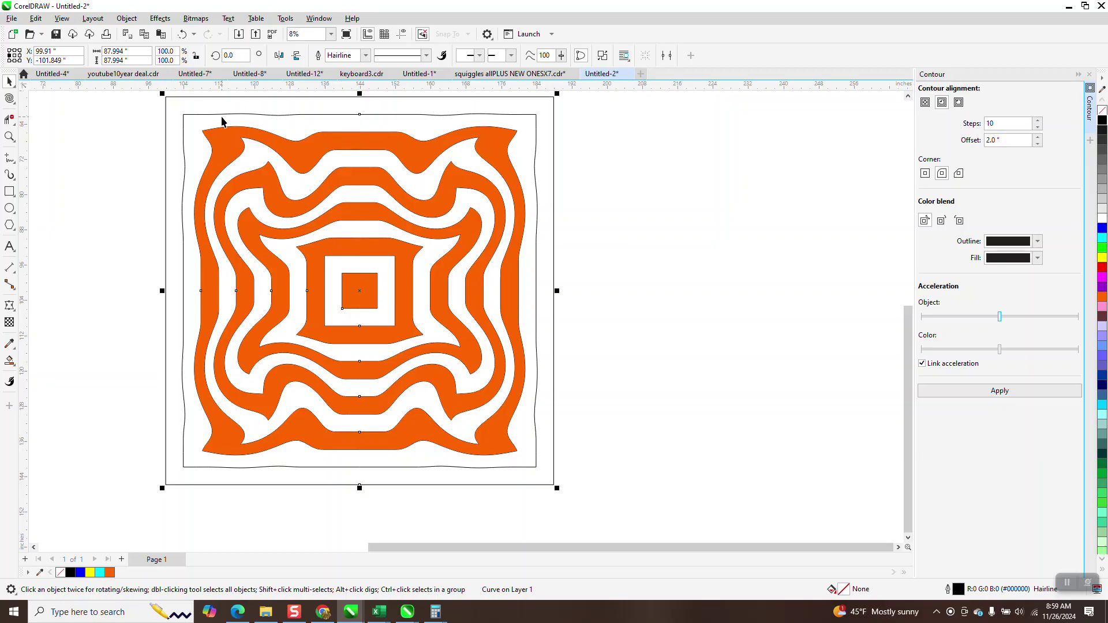
pyautogui.press('Delete')
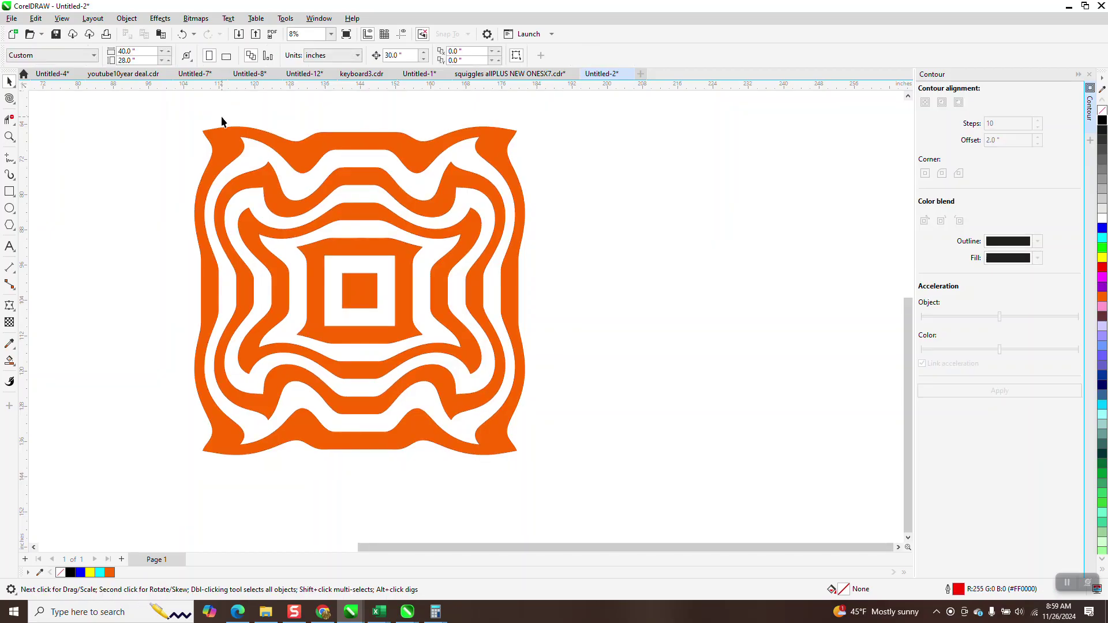
# Create a rectangle exactly bounding the five orange shapes, fill it with black, and send it to the back of the layer.
pyautogui.click(210, 144)
pyautogui.moveTo(159, 119); pyautogui.dragTo(587, 485)
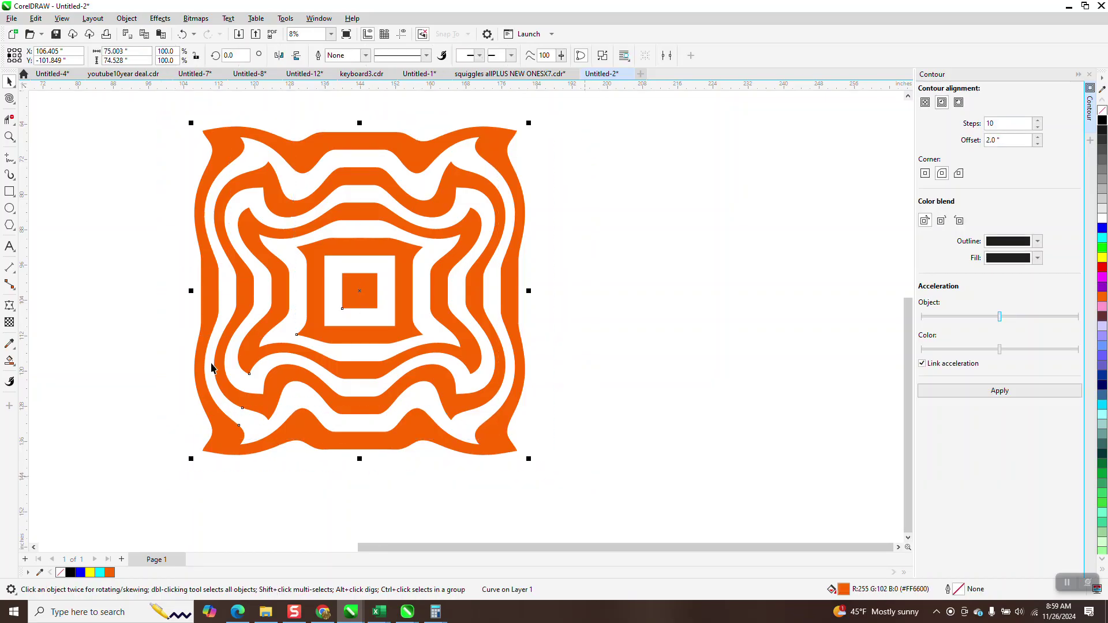
pyautogui.hotkey('ctrl', 'k')
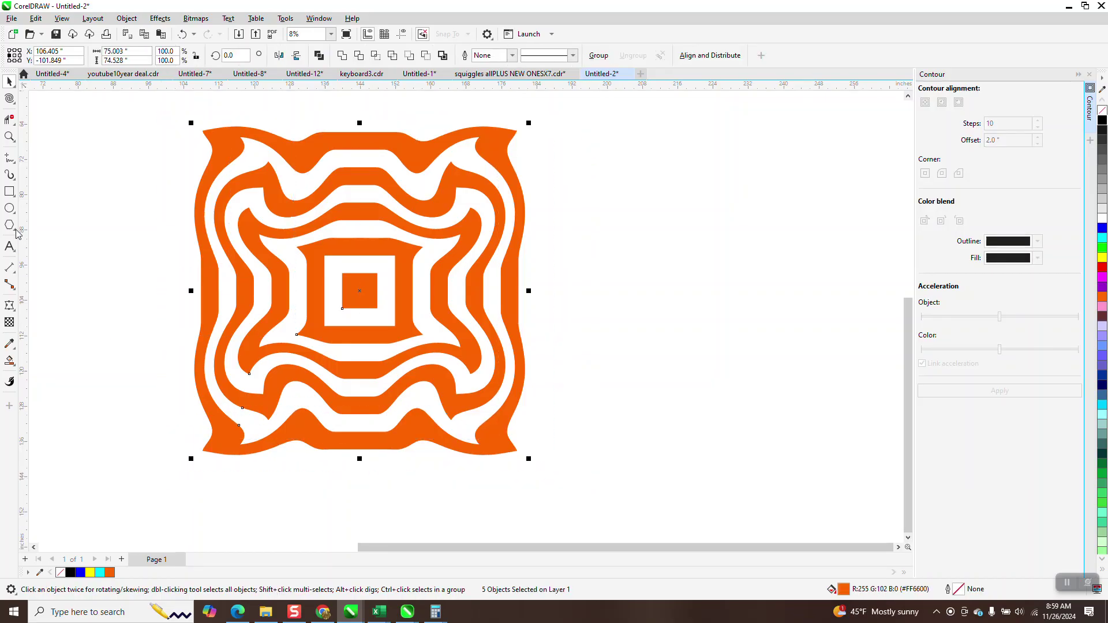
pyautogui.doubleClick(11, 195)
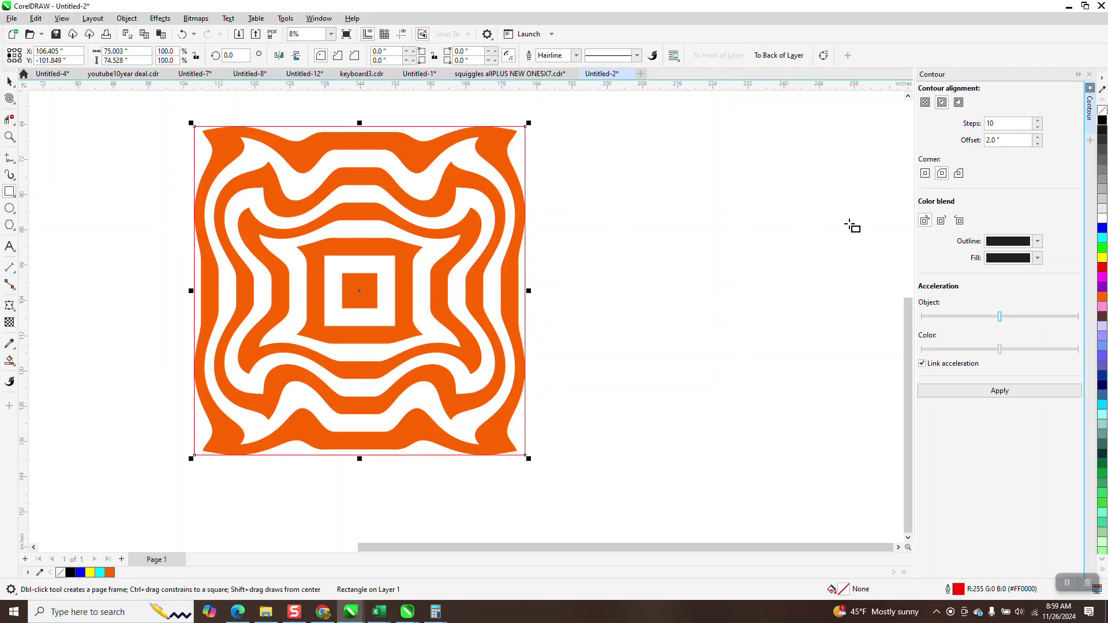
pyautogui.click(1102, 120)
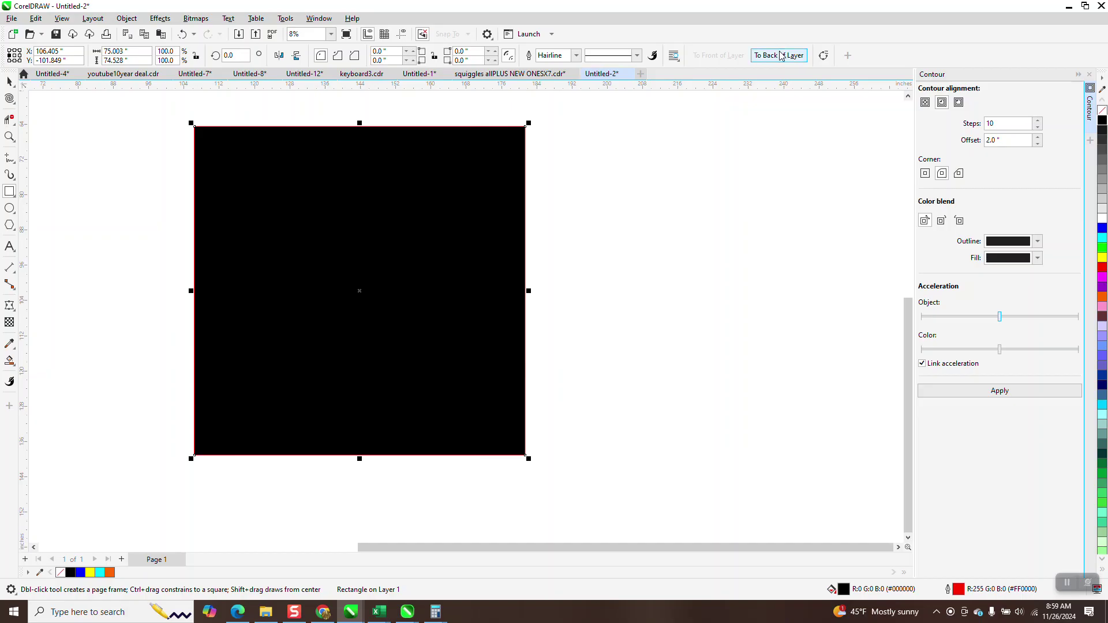
pyautogui.click(780, 55)
pyautogui.click(9, 82)
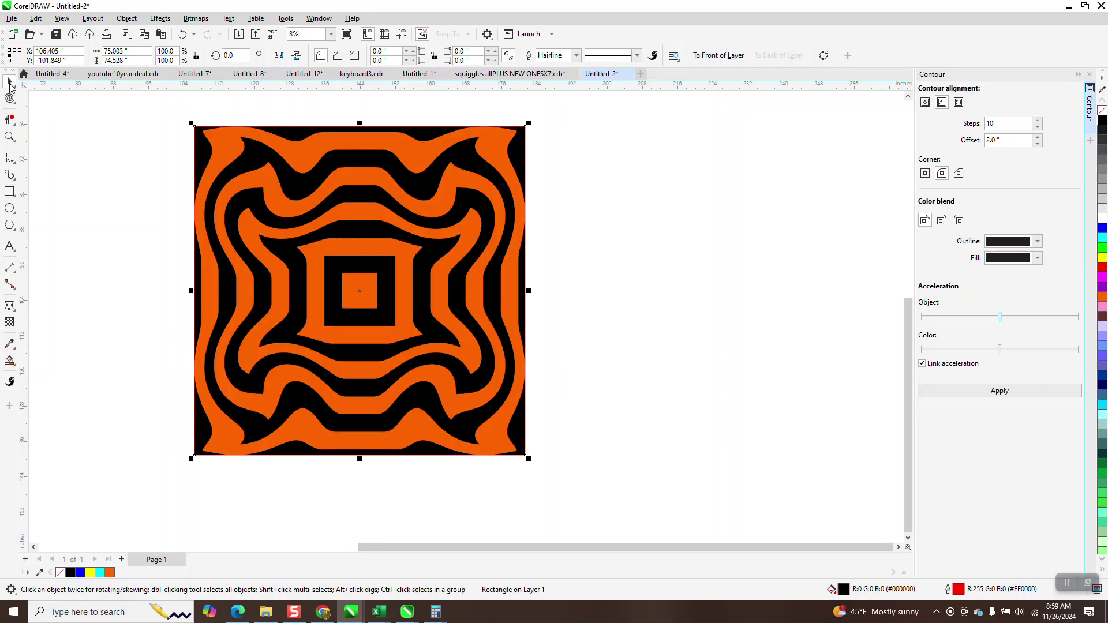
# Move the black rectangle 90 inches to the right, clear of the orange shapes.
pyautogui.press('Right')
pyautogui.press('Right')
pyautogui.press('Right')
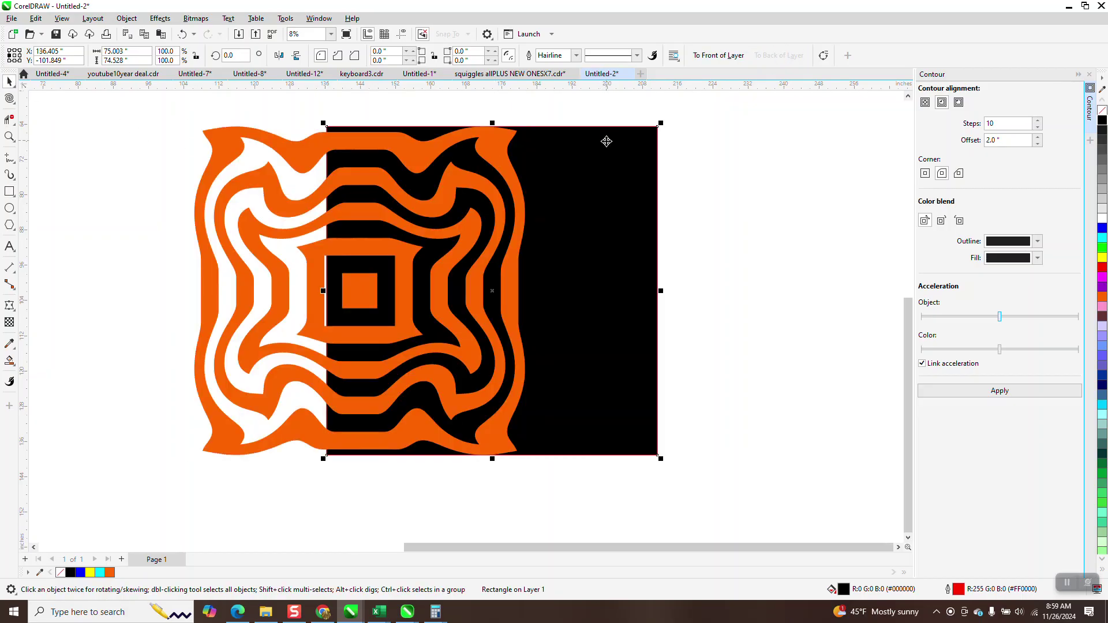
# Try a diagonal red-to-yellow fountain fill with an extra yellow node on the outer wavy band alone, and undo it.
pyautogui.click(215, 317)
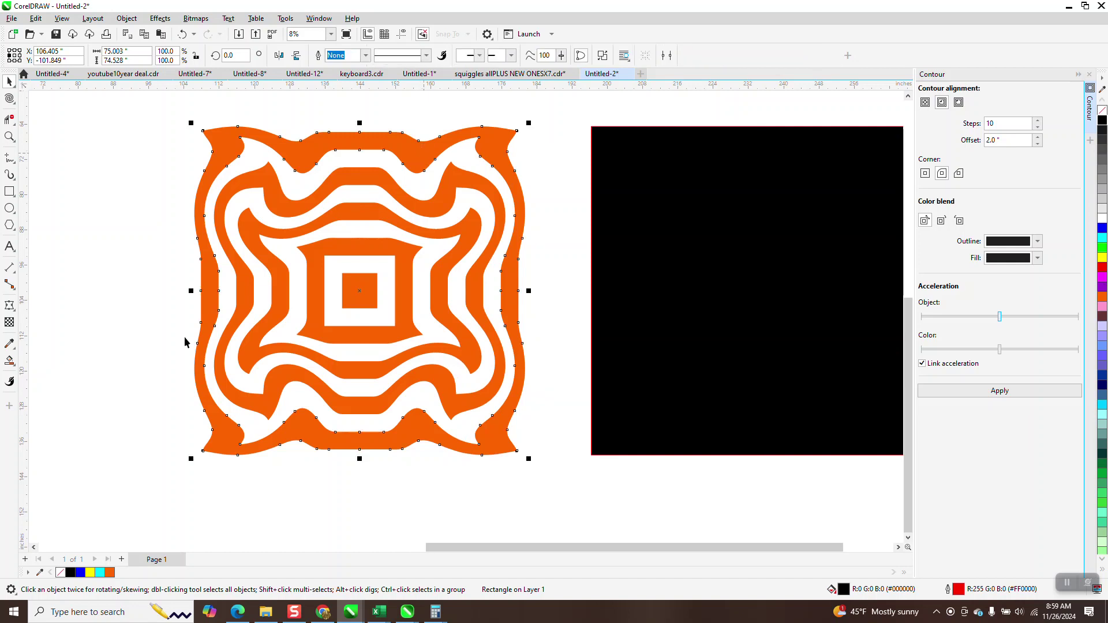
pyautogui.click(9, 362)
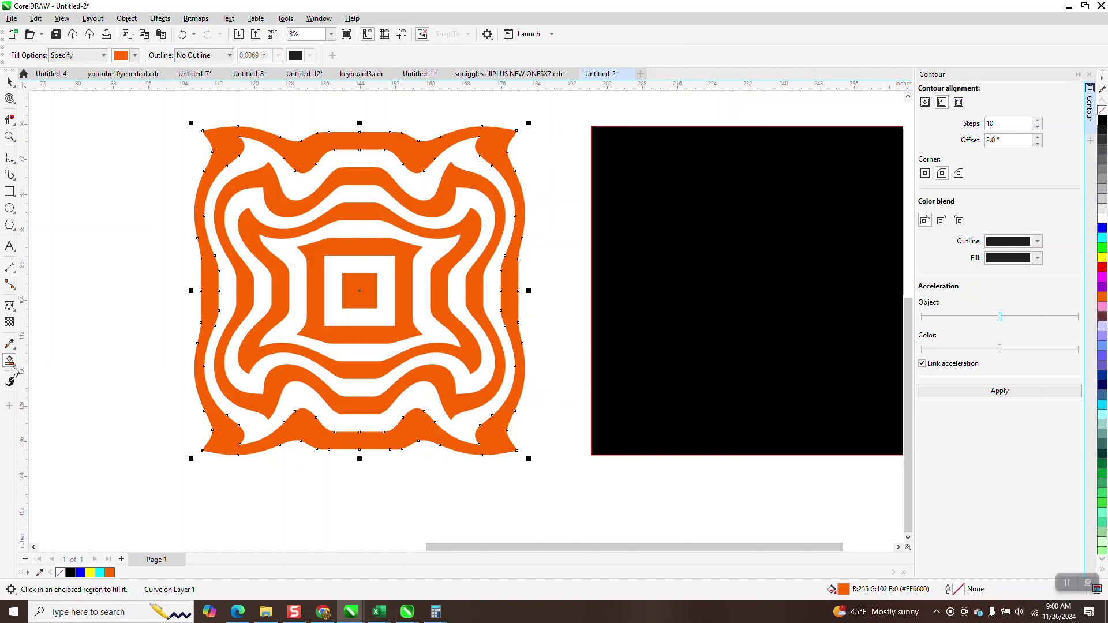
pyautogui.click(14, 370)
pyautogui.click(26, 362)
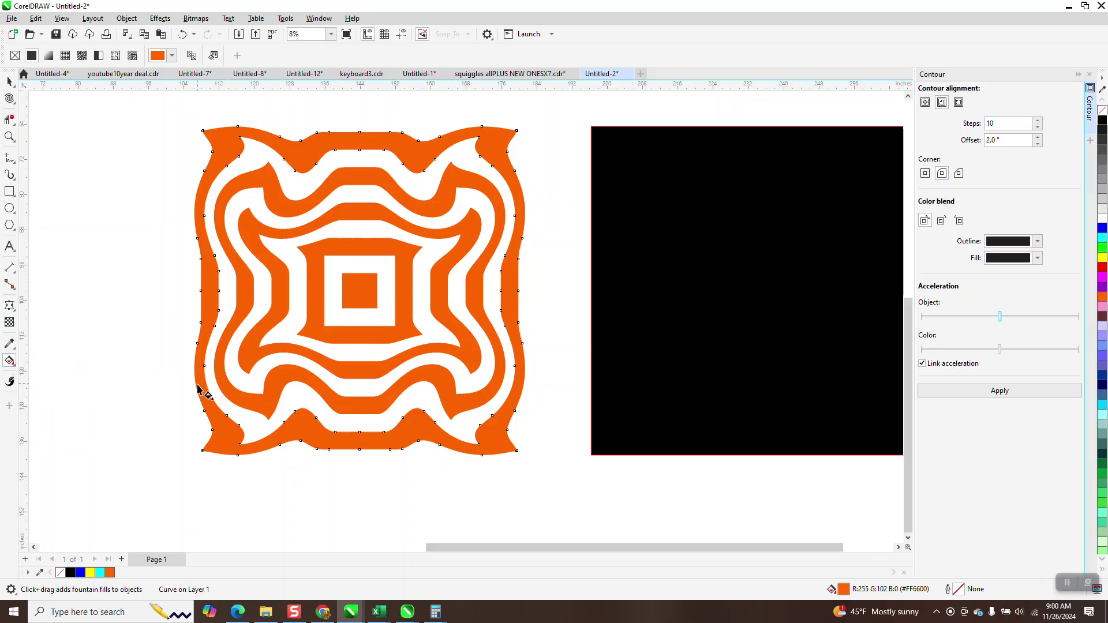
pyautogui.moveTo(218, 438); pyautogui.dragTo(503, 147)
pyautogui.moveTo(1102, 258); pyautogui.dragTo(497, 154)
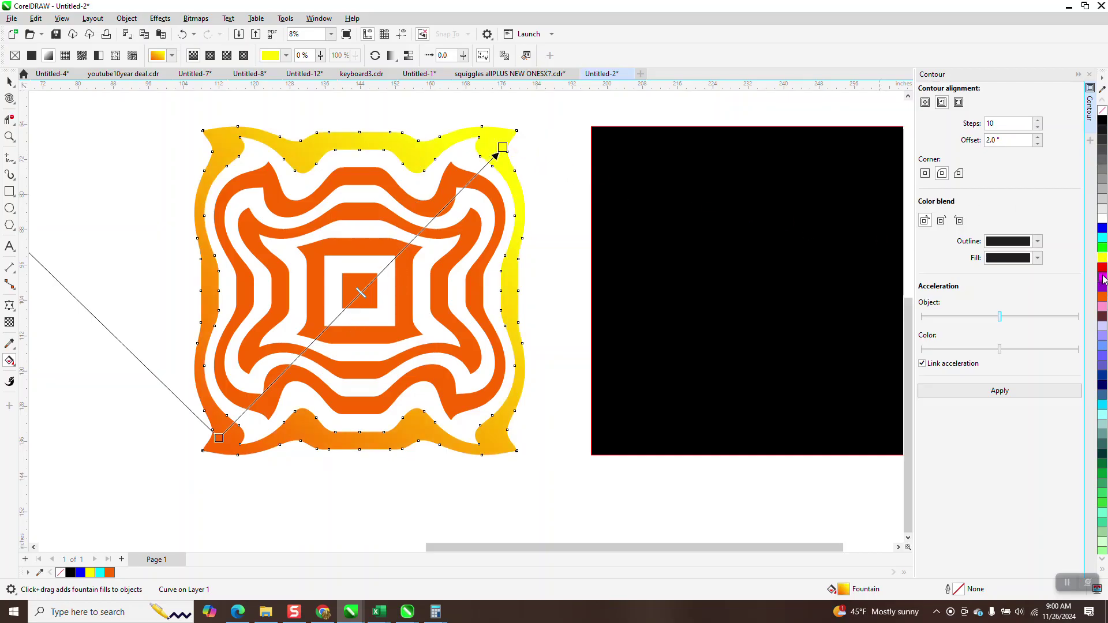
pyautogui.moveTo(1078, 278); pyautogui.dragTo(219, 438)
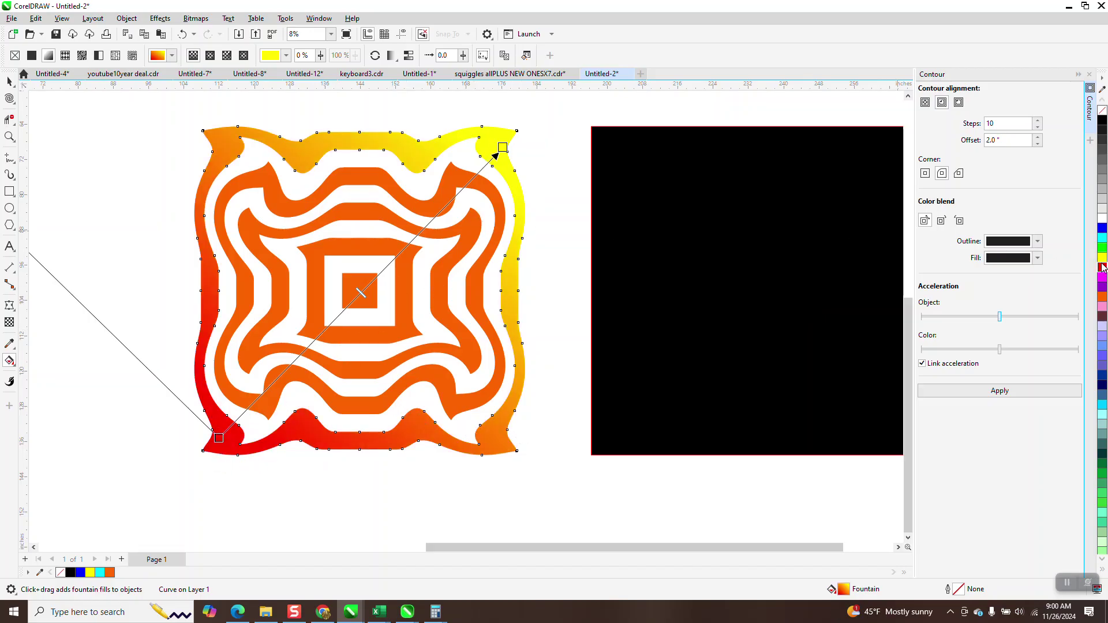
pyautogui.moveTo(1076, 263); pyautogui.dragTo(428, 225)
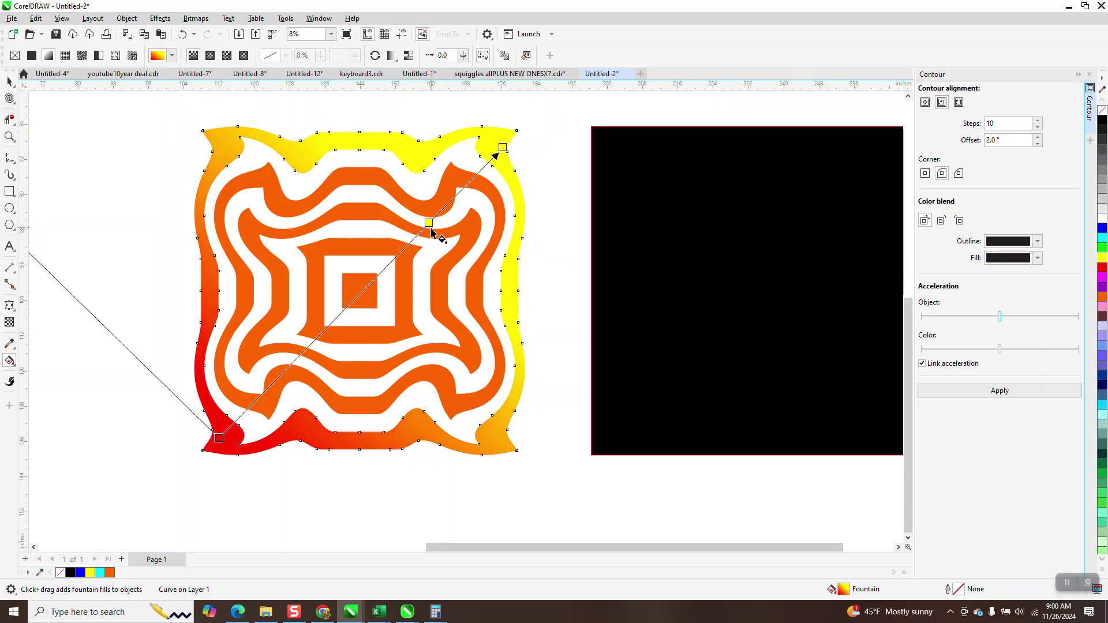
pyautogui.click(182, 35)
pyautogui.click(181, 35)
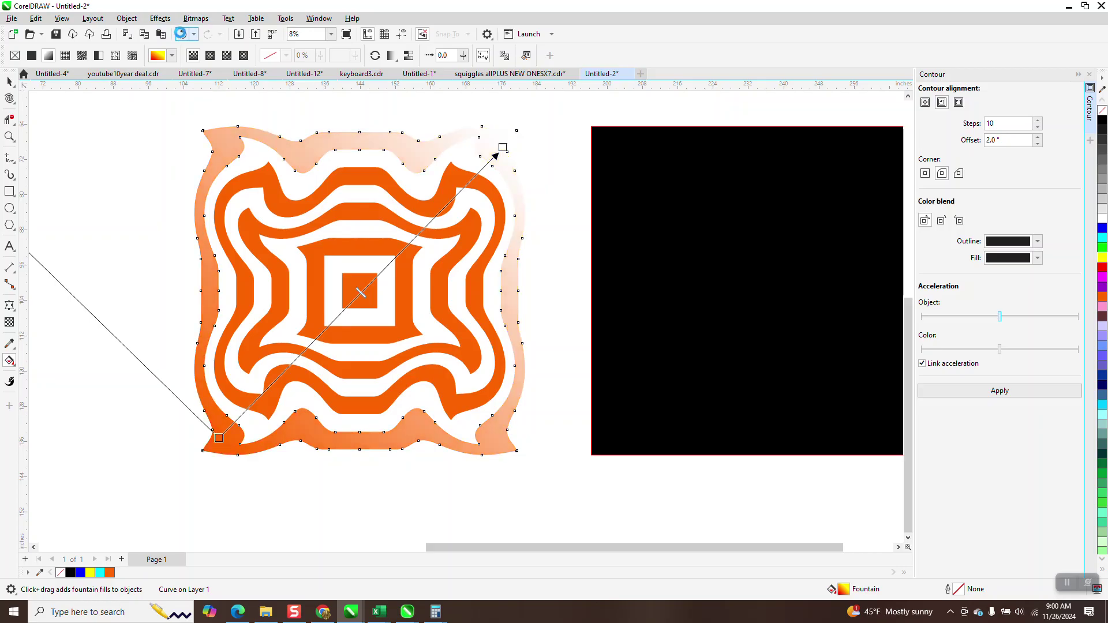
# Group the four orange wavy bands and the centre square into one object.
pyautogui.click(10, 81)
pyautogui.click(185, 123)
pyautogui.moveTo(577, 487); pyautogui.dragTo(577, 488)
pyautogui.click(127, 18)
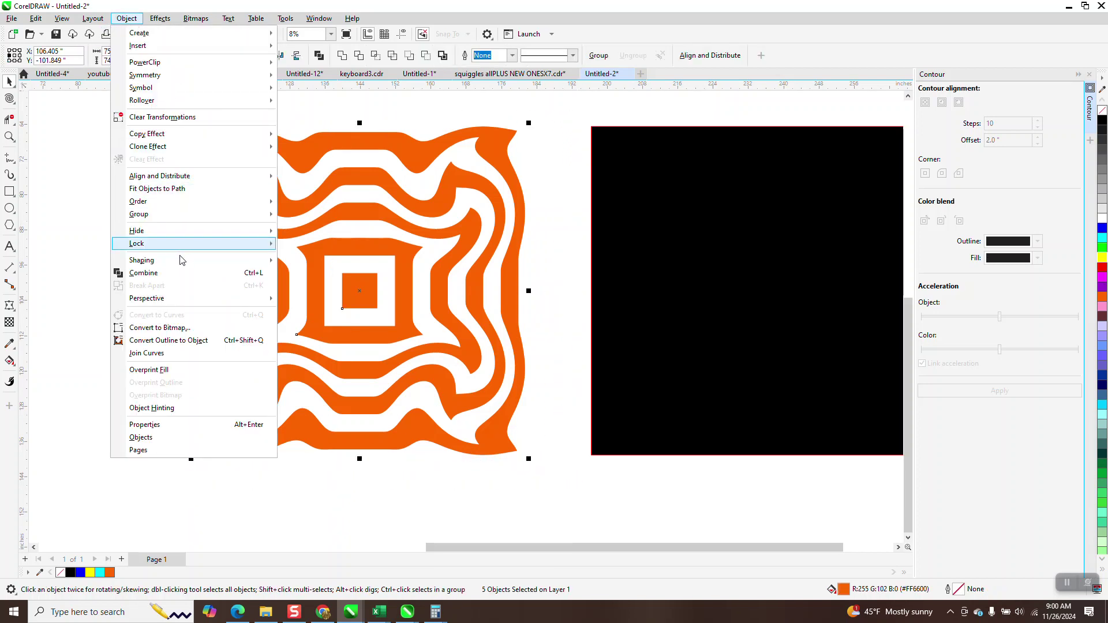
pyautogui.moveTo(164, 217)
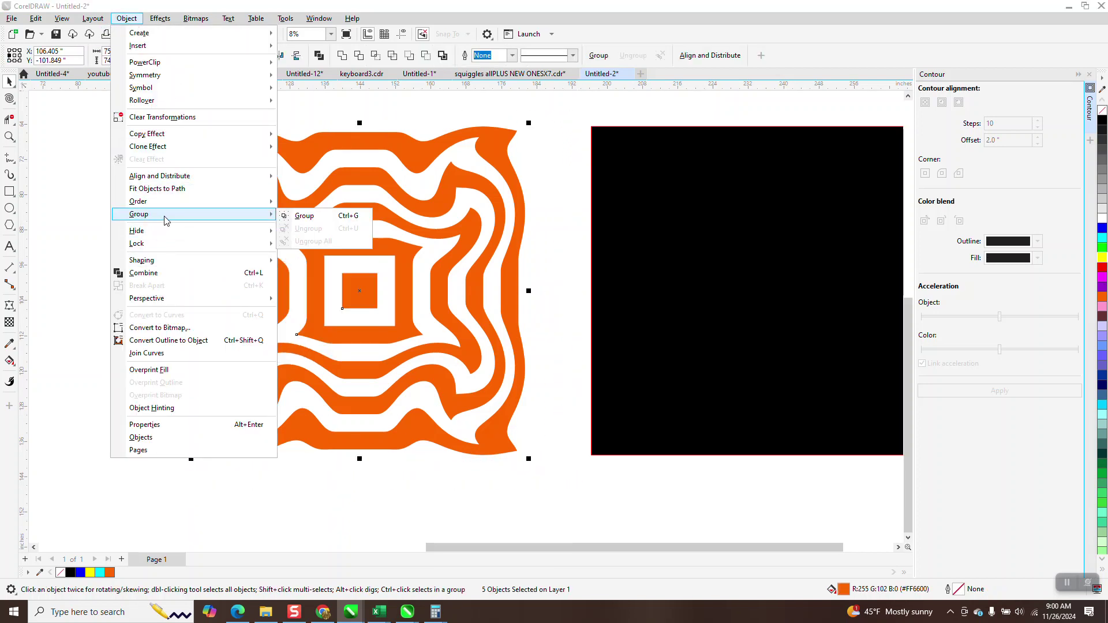
pyautogui.click(301, 217)
# Apply a diagonal fountain fill across the group, from red at its lower-left corner to yellow at its upper-right corner.
pyautogui.click(10, 361)
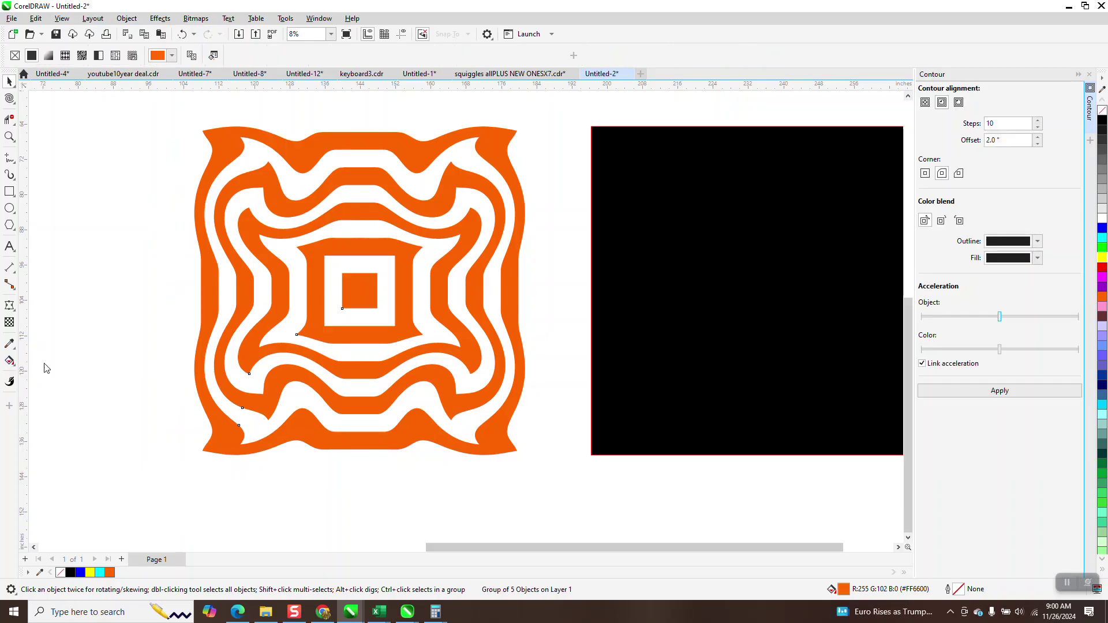
pyautogui.moveTo(222, 432); pyautogui.dragTo(495, 151)
pyautogui.moveTo(1103, 260); pyautogui.dragTo(508, 162)
pyautogui.moveTo(1102, 270); pyautogui.dragTo(224, 432)
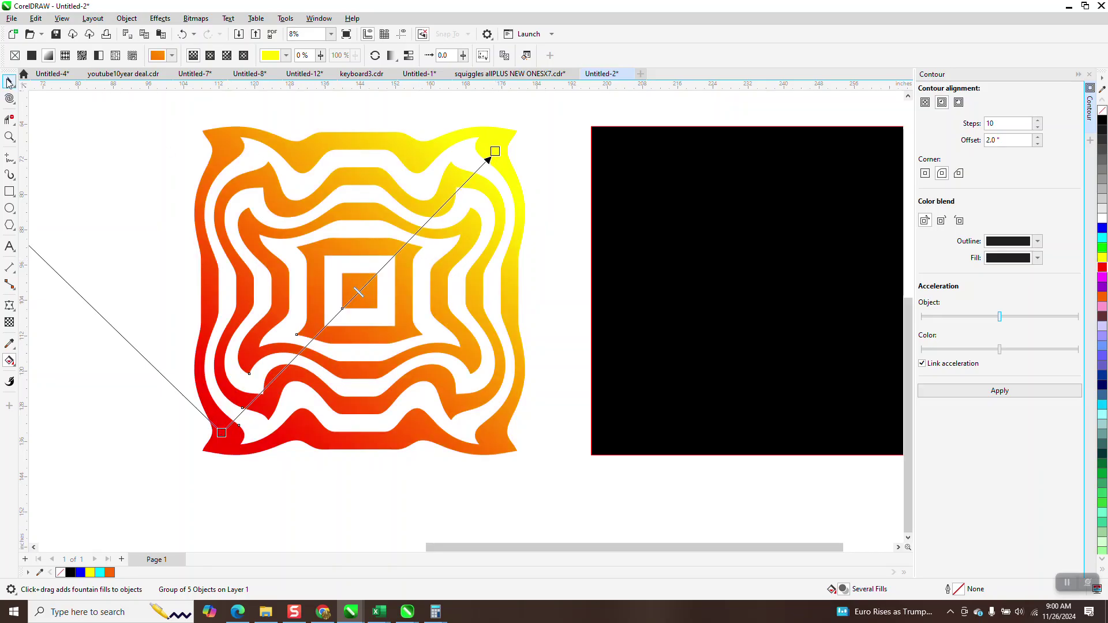
# Move the black rectangle 90 inches left so it sits behind the gradient-filled group again.
pyautogui.click(9, 83)
pyautogui.click(774, 319)
pyautogui.moveTo(774, 319); pyautogui.dragTo(757, 323)
pyautogui.press('Left')
pyautogui.press('Left')
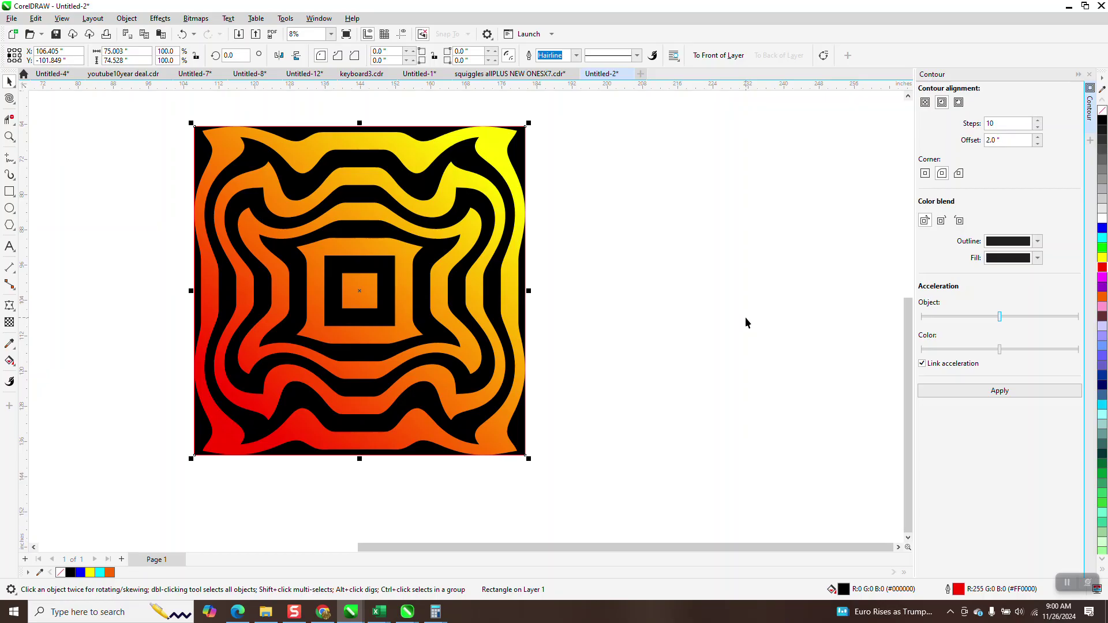
# Try to move the new black-backed design up beside the earlier designs, and undo the move.
pyautogui.scroll(-1, 536, 294)
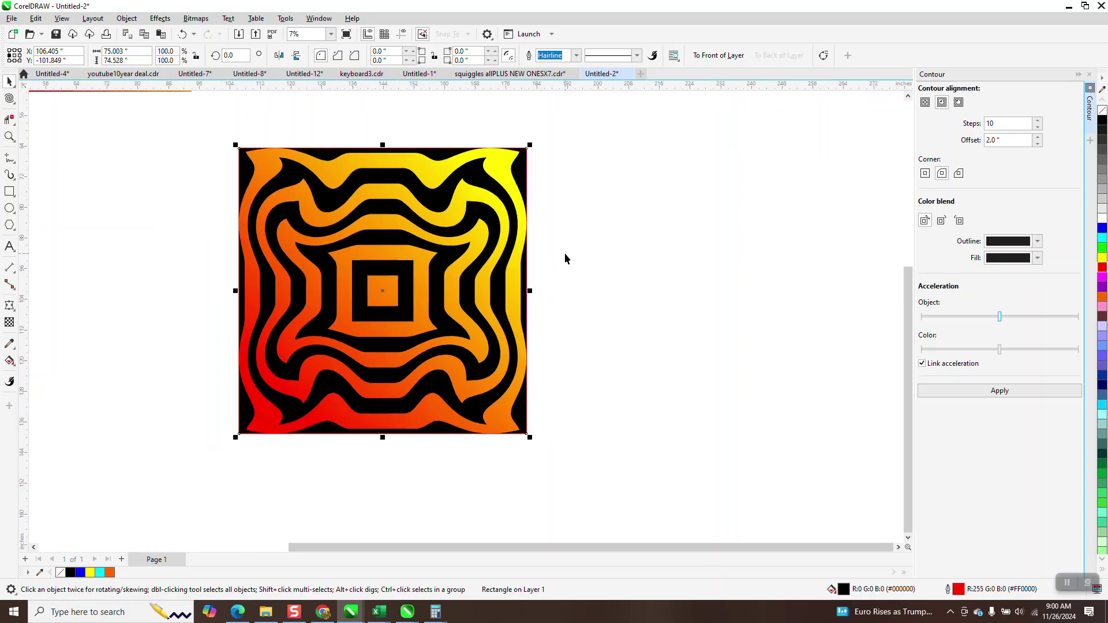
pyautogui.scroll(-4, 617, 297)
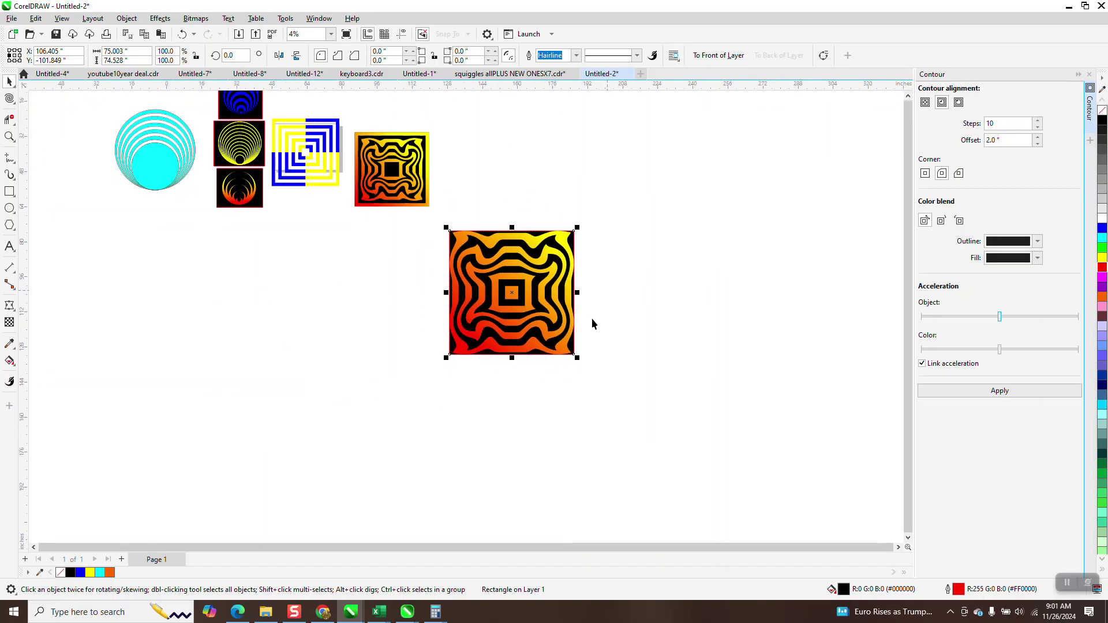
pyautogui.moveTo(523, 288); pyautogui.dragTo(514, 201)
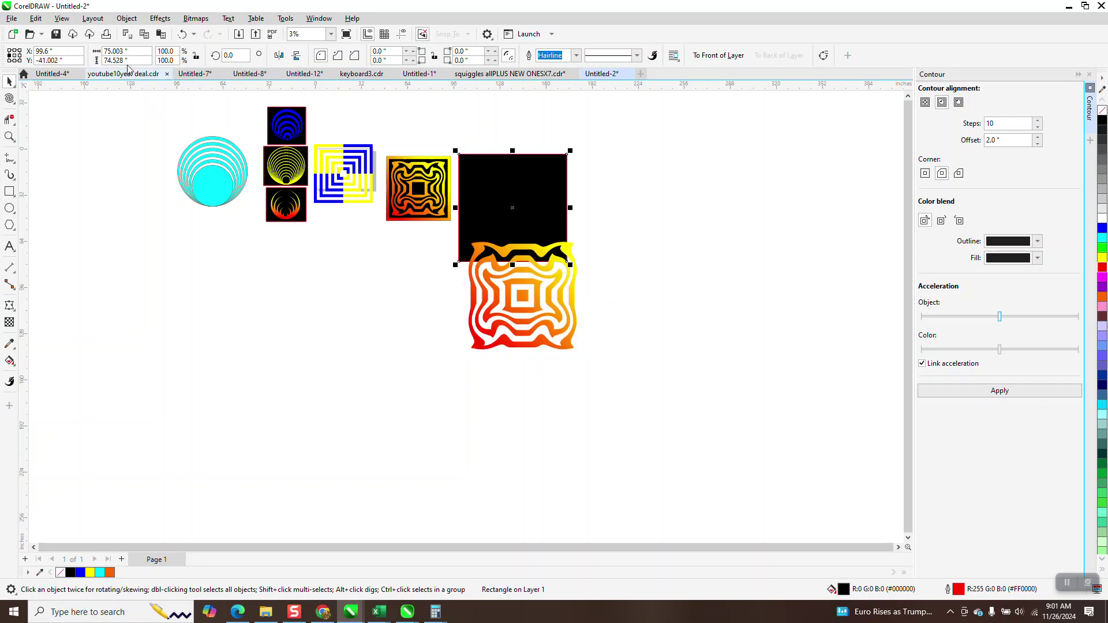
pyautogui.click(184, 34)
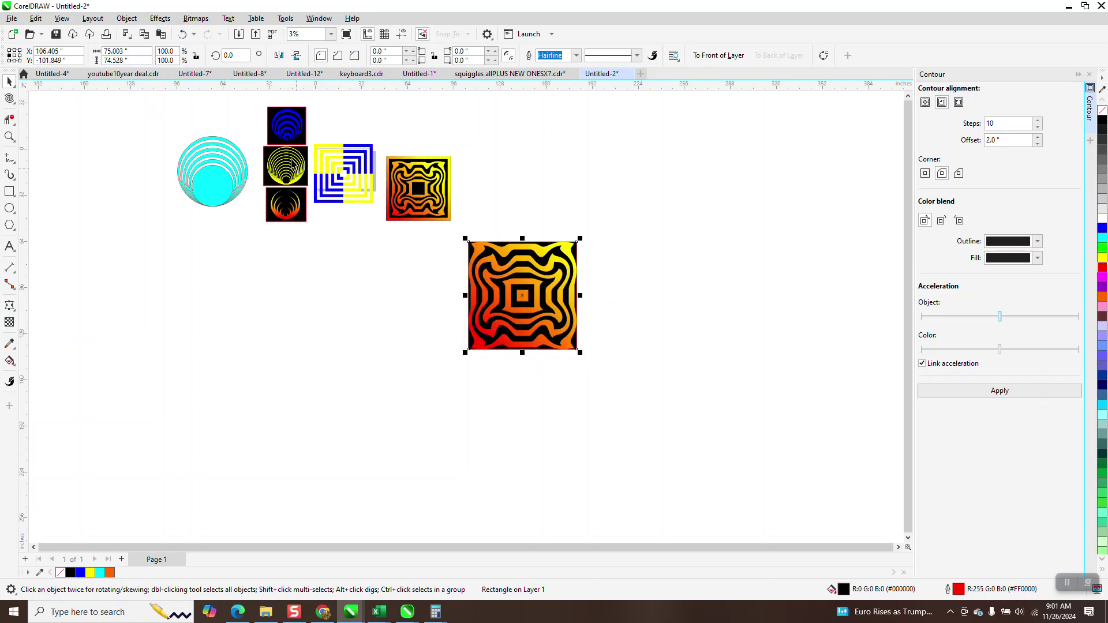
# Pull the upper-right blue quarter out of the blue and yellow square pattern, undo the move, and clear the selection.
pyautogui.click(9, 136)
pyautogui.moveTo(301, 136); pyautogui.dragTo(385, 203)
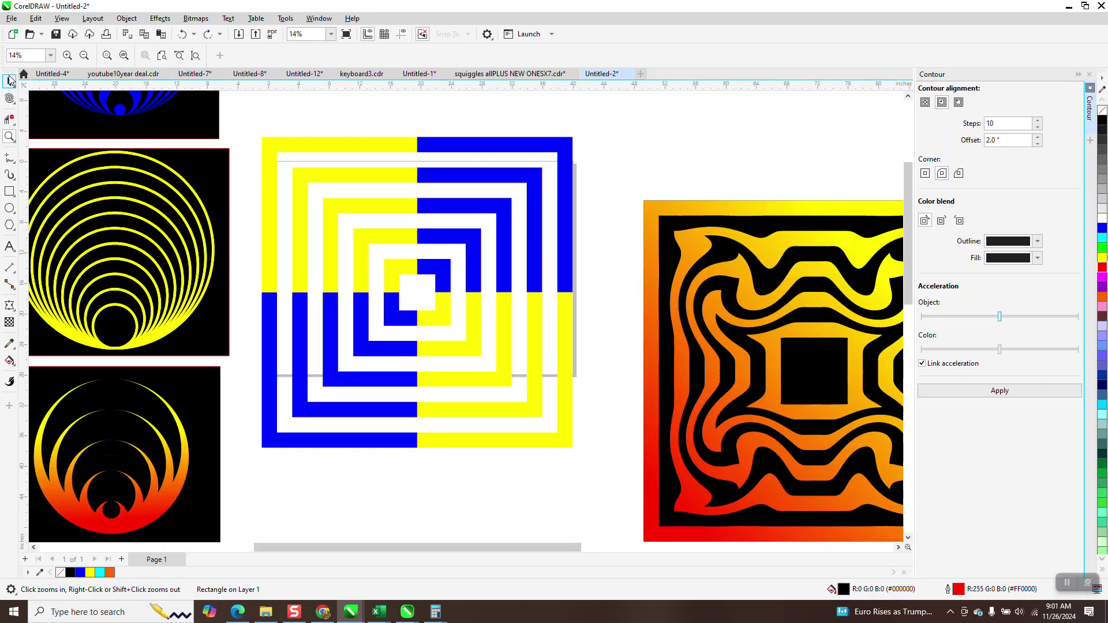
pyautogui.click(9, 81)
pyautogui.moveTo(465, 145); pyautogui.dragTo(559, 128)
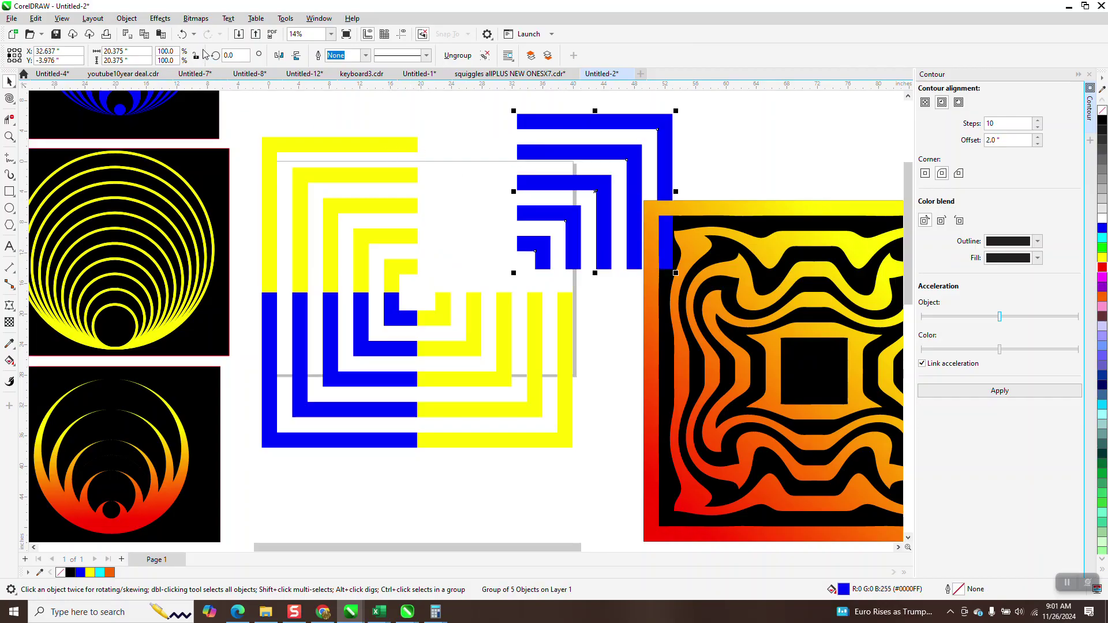
pyautogui.click(182, 34)
pyautogui.scroll(-2, 412, 197)
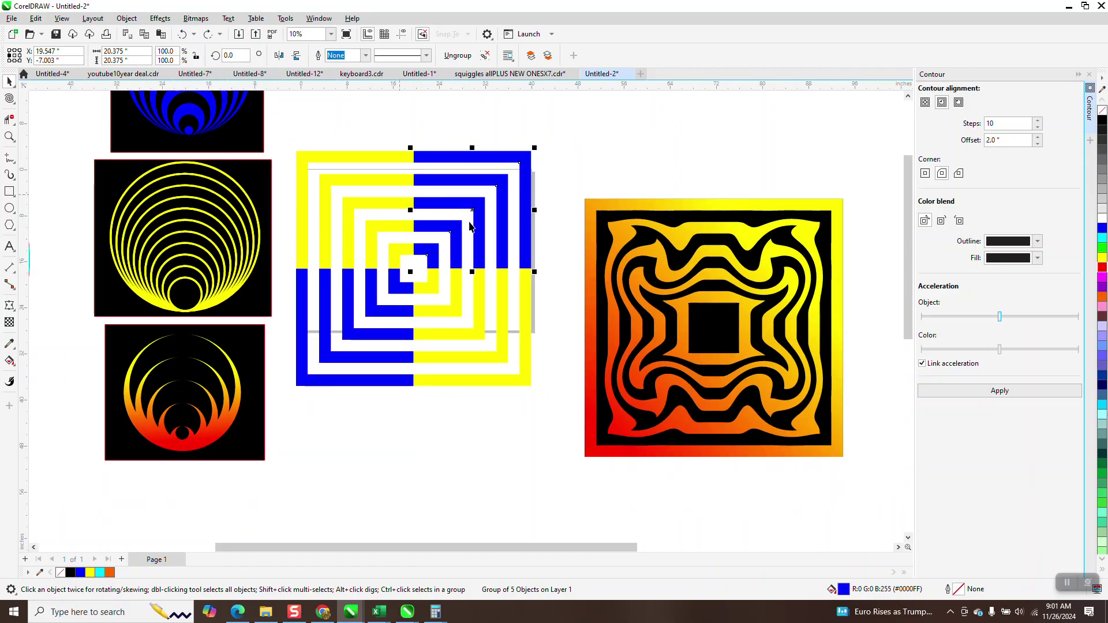
pyautogui.click(578, 217)
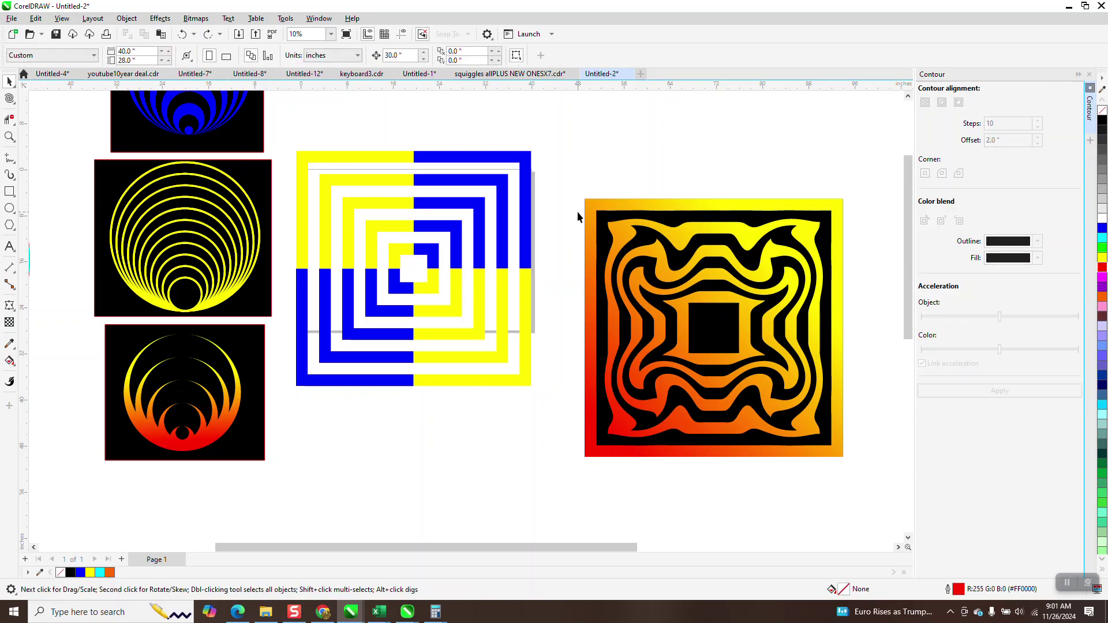